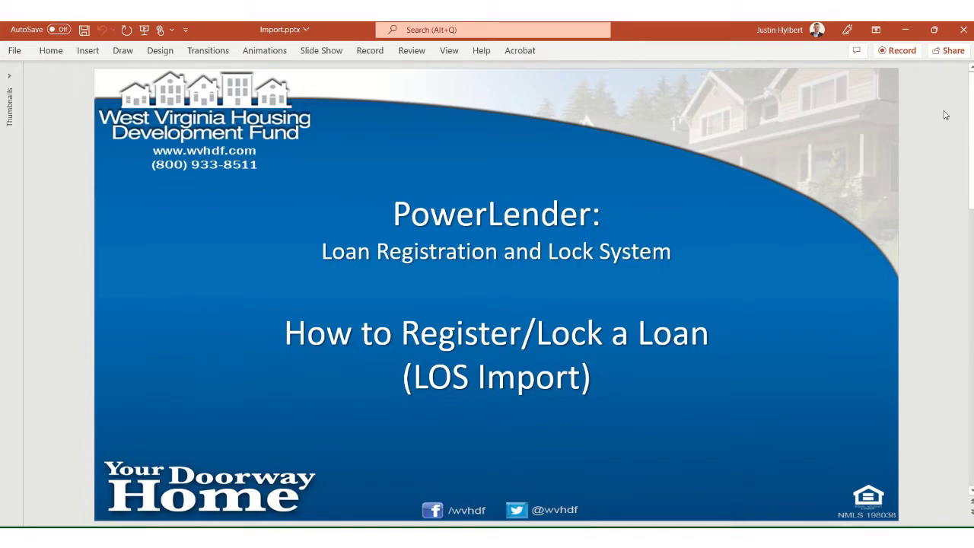
Scroll past the title and password-help slides to the Loan Registration/Lock Issues contacts slide
scroll(945, 115, "down", 3)
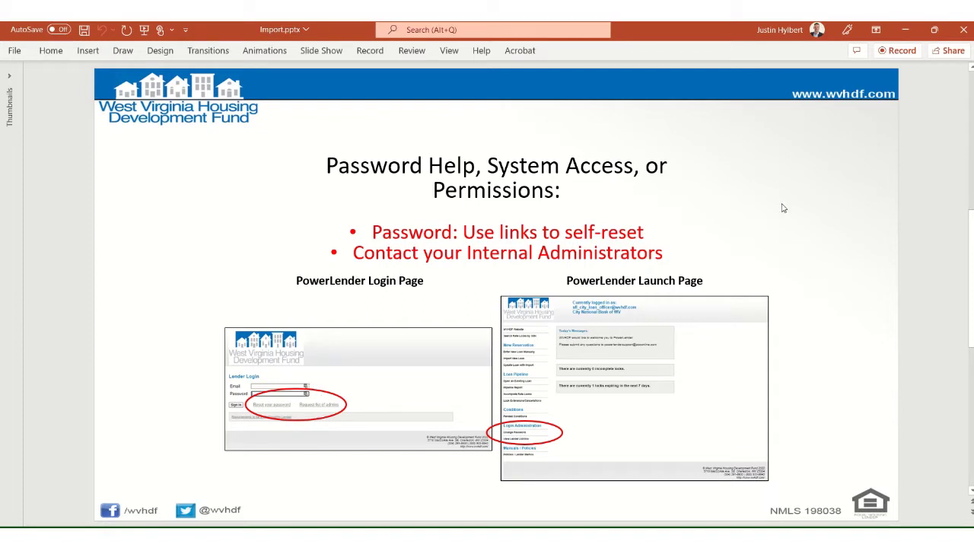
scroll(782, 208, "down", 1)
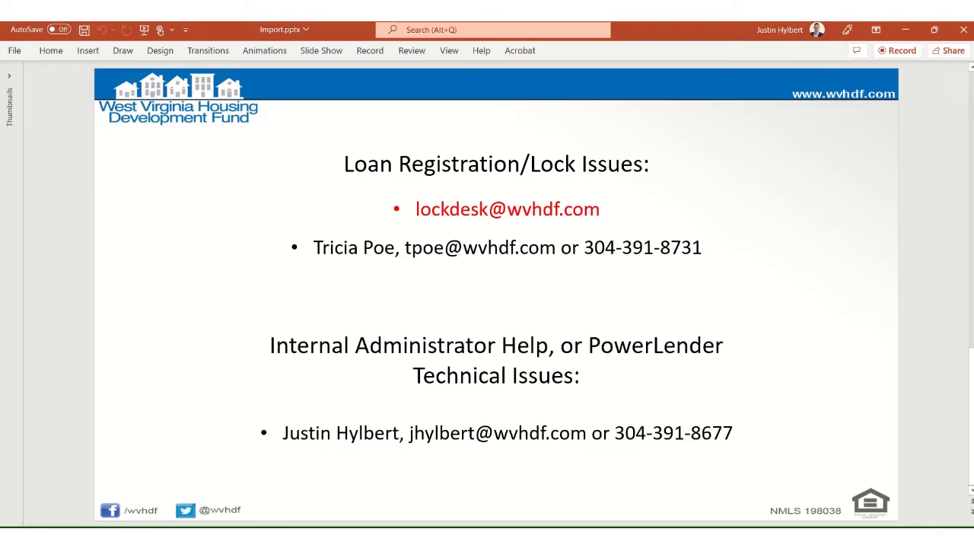
Switch to PowerLender in the browser, close the old lock request tab and return home
key("alt+Tab")
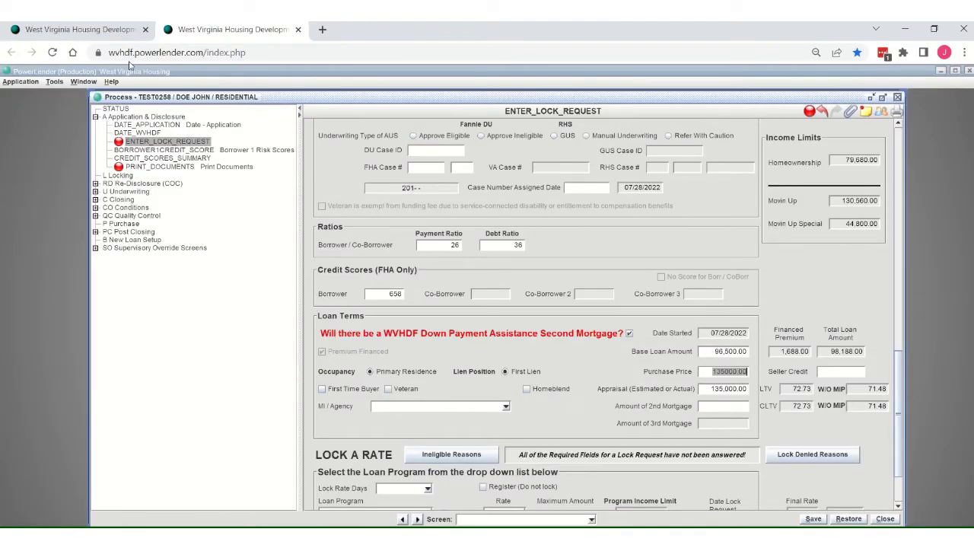
left_click(298, 29)
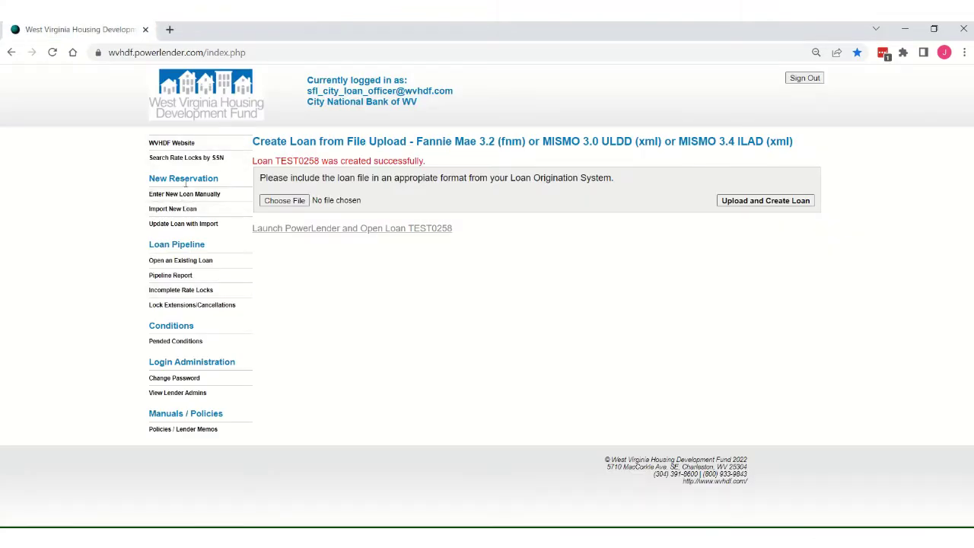
left_click(200, 108)
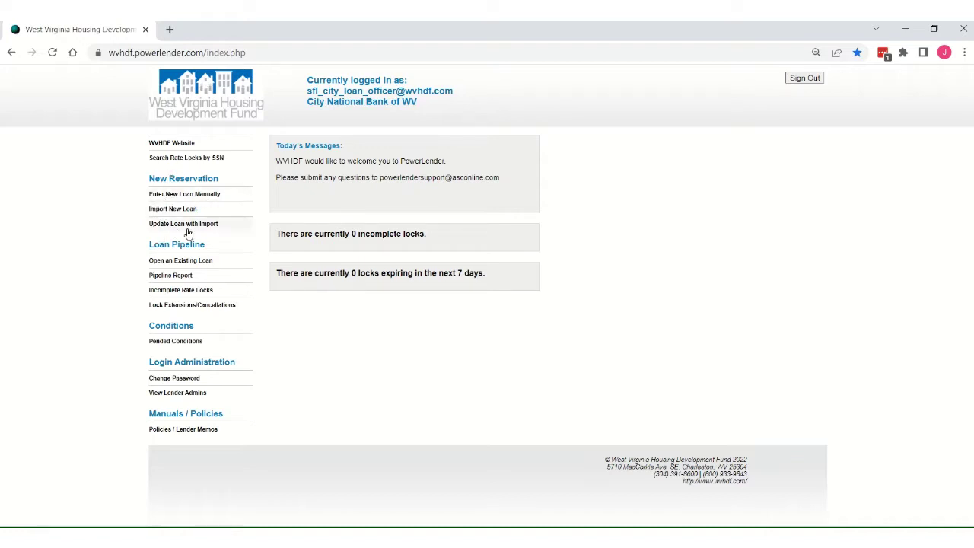
Upload Testcase3.4.xml on the Create Loan from File Upload page to create a loan
left_click(160, 212)
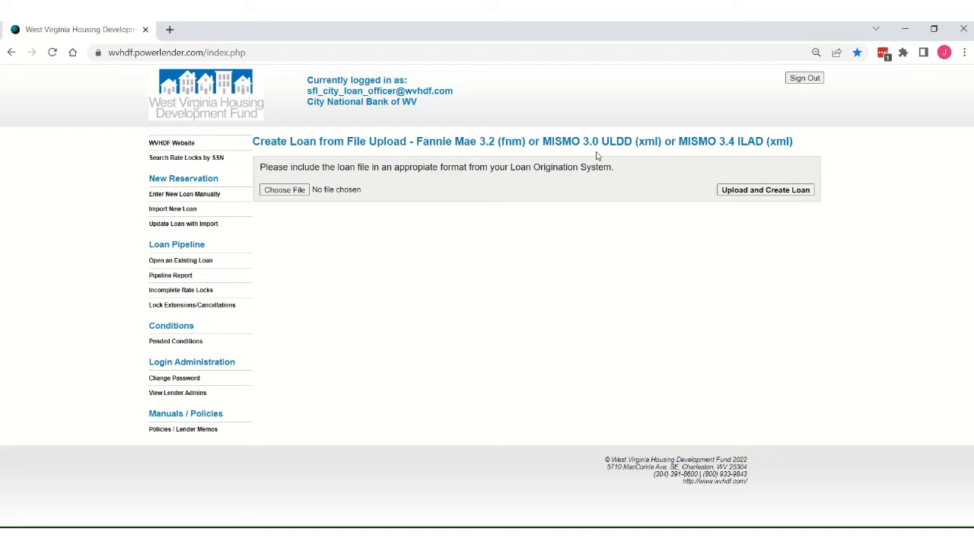
left_click(289, 189)
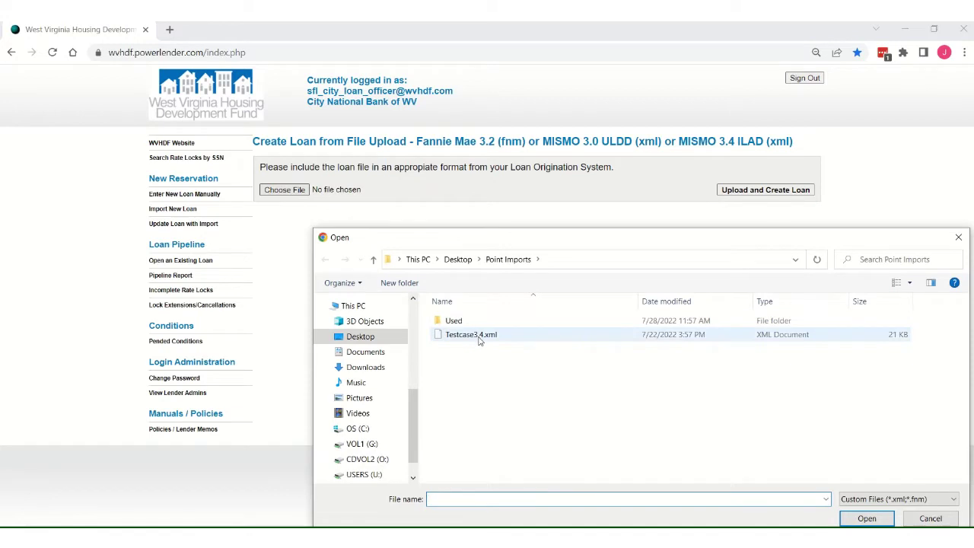
left_click(480, 340)
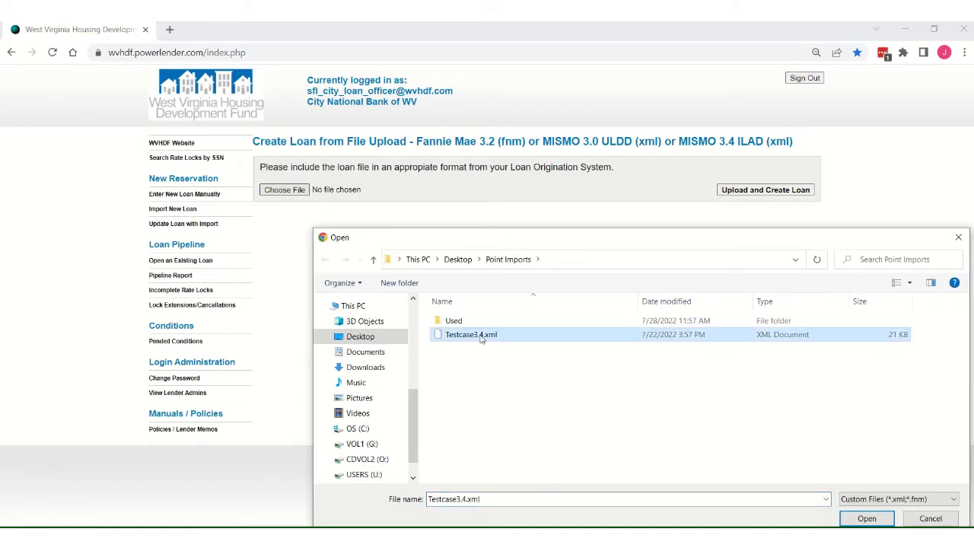
left_click(852, 519)
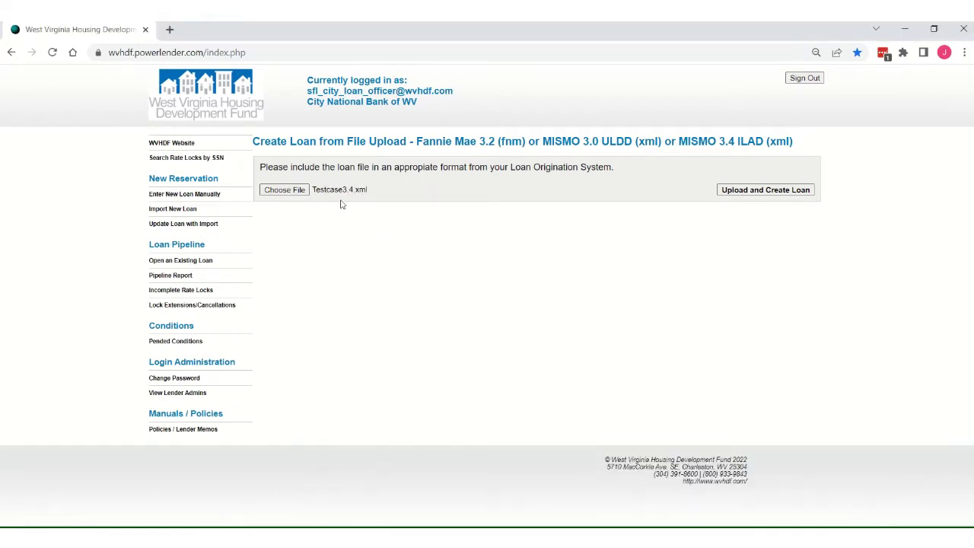
left_click(759, 195)
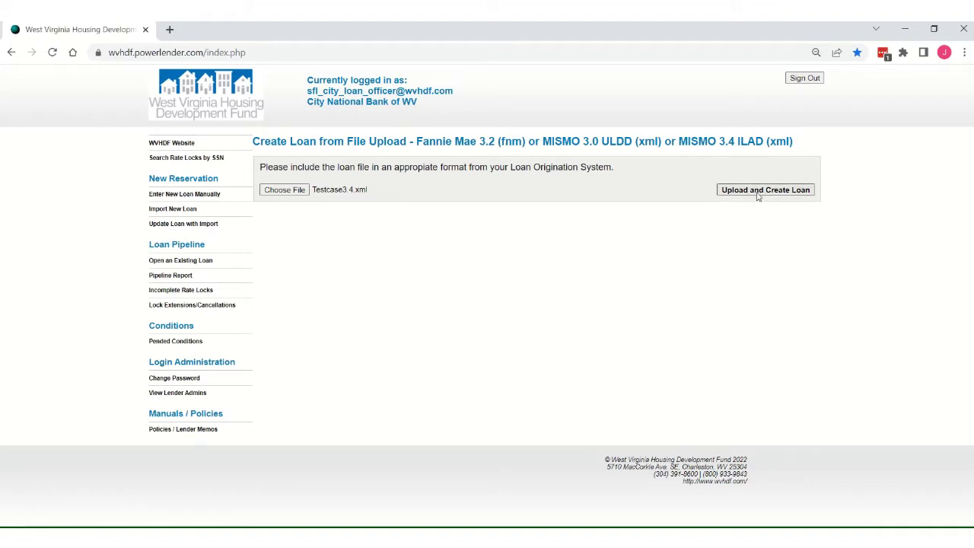
left_click(759, 195)
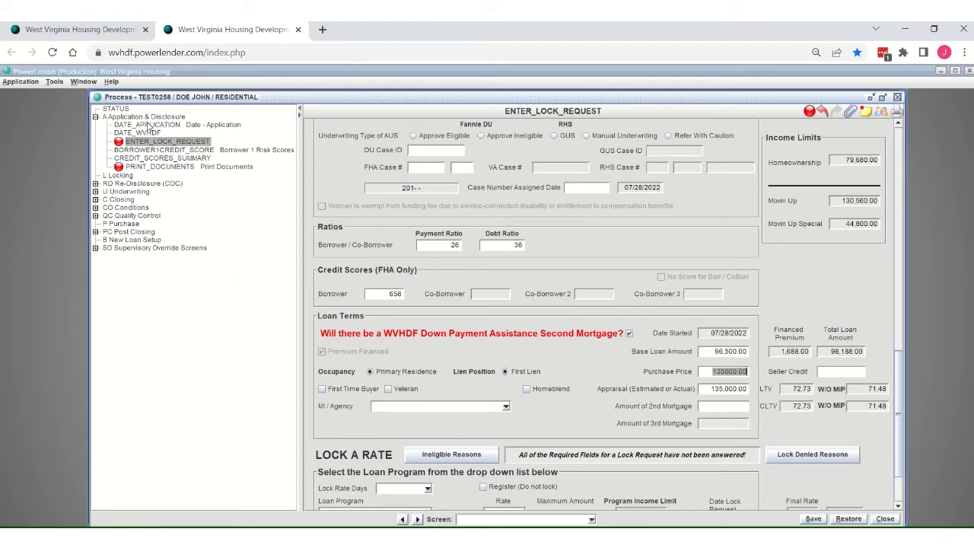
Open the Date - Application screen despite the invalid-values prompt and confirm Application Date 07/28/2022
left_click(149, 126)
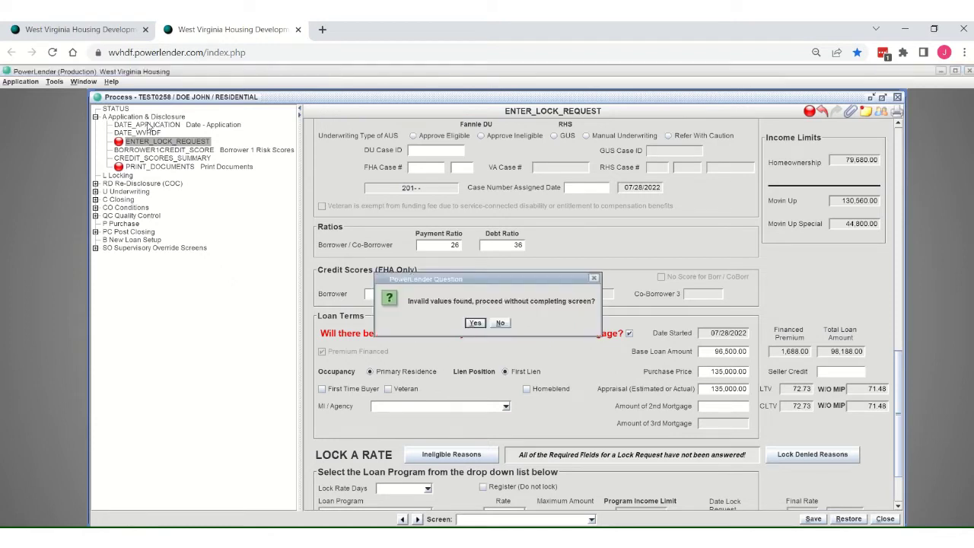
left_click(473, 323)
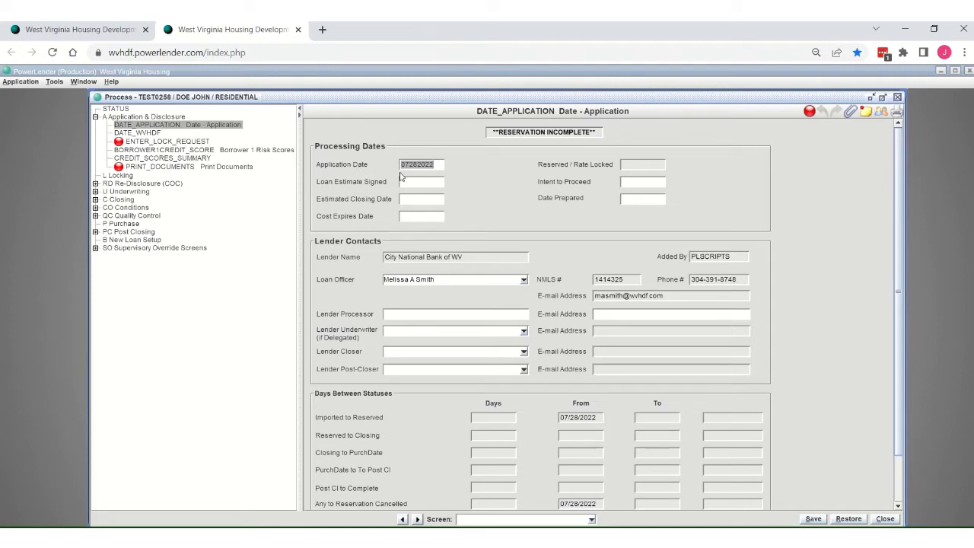
key("Tab")
key("Tab")
key("Tab")
Return to Enter Lock Request and step through the lender contact and borrower name fields
left_click(130, 142)
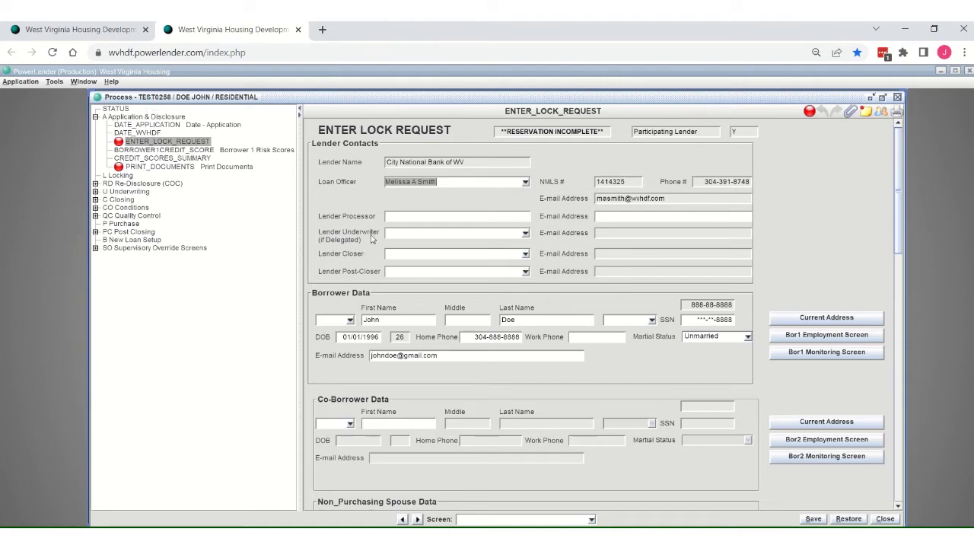
scroll(441, 263, "down", 10)
scroll(452, 300, "up", 10)
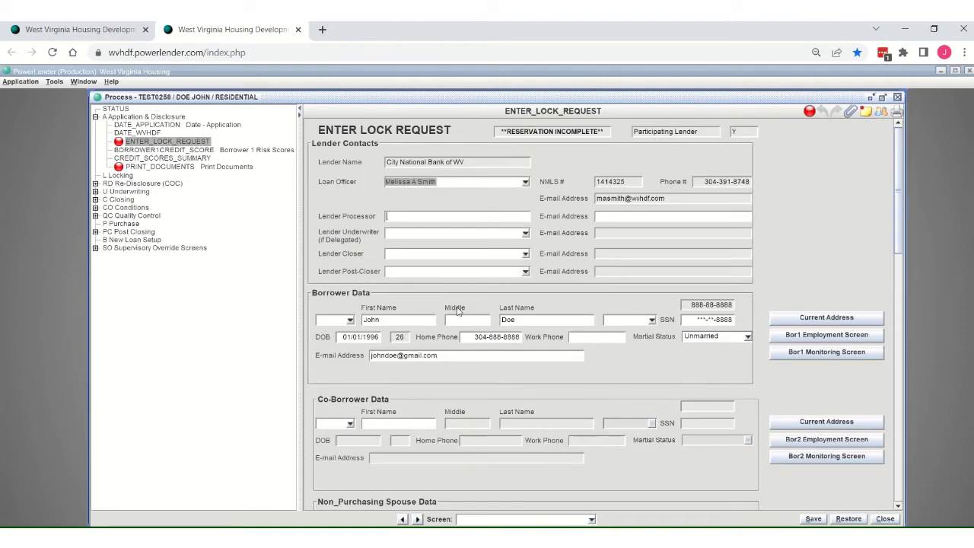
left_click(465, 255)
key("Tab")
key("Tab")
key("Tab")
key("Tab")
key("Tab")
key("Tab")
key("Tab")
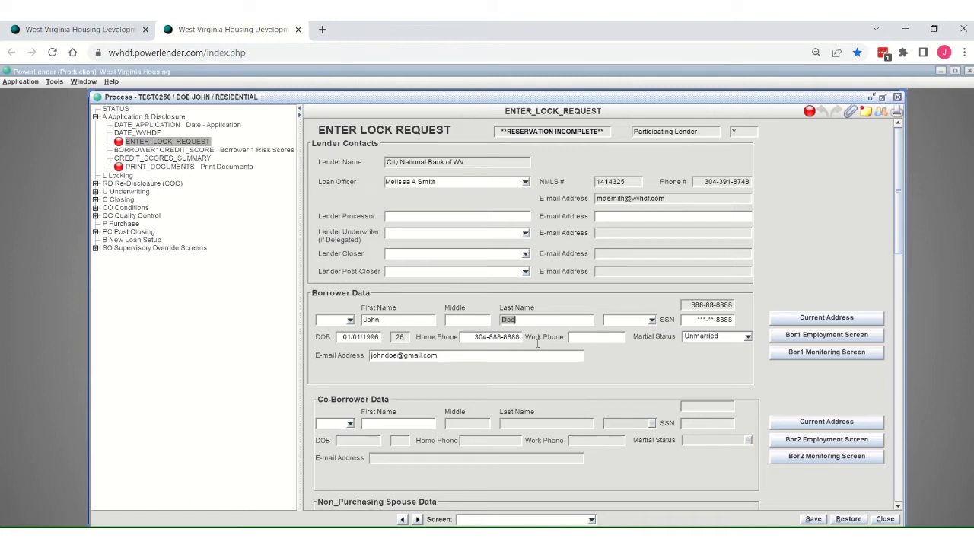
key("Tab")
key("Tab")
key("Tab")
key("Tab")
key("Tab")
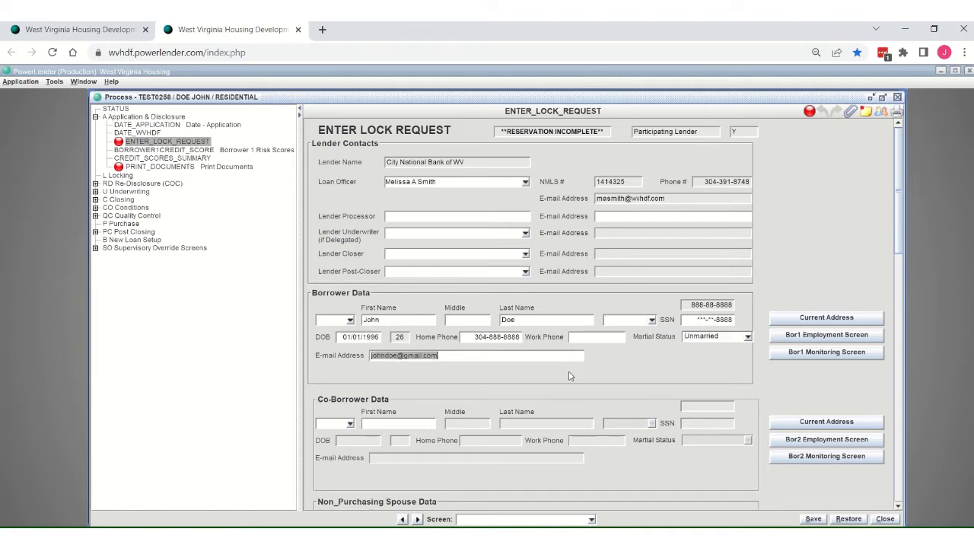
scroll(565, 374, "down", 3)
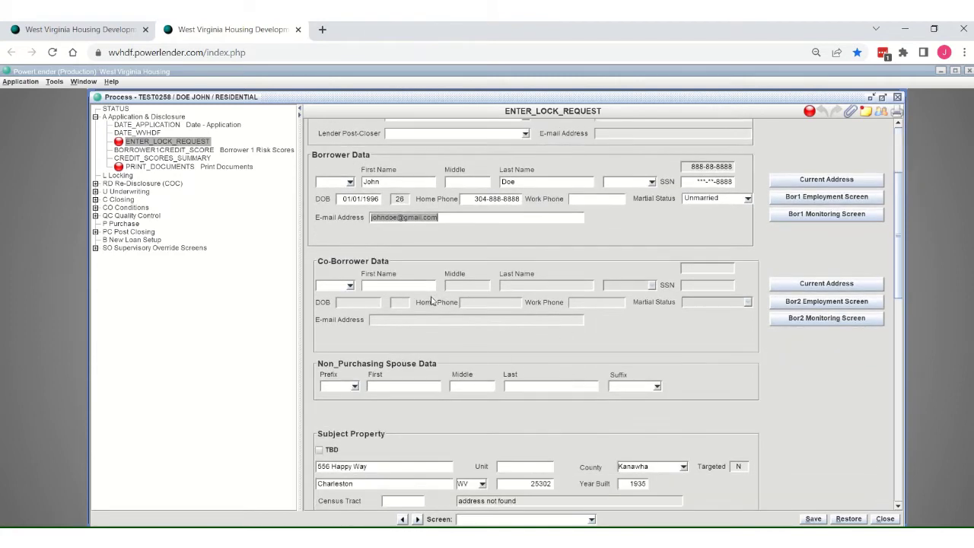
scroll(503, 278, "down", 2)
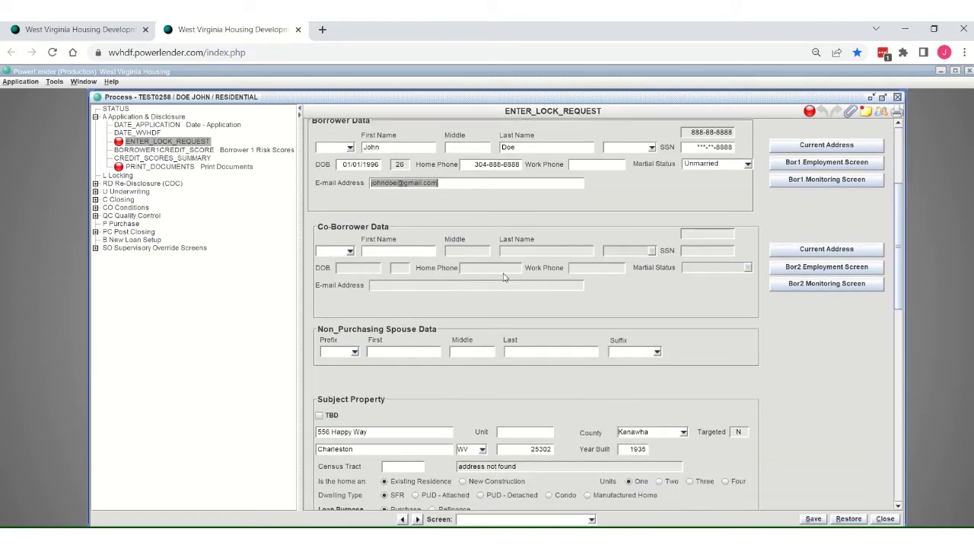
scroll(503, 278, "down", 1)
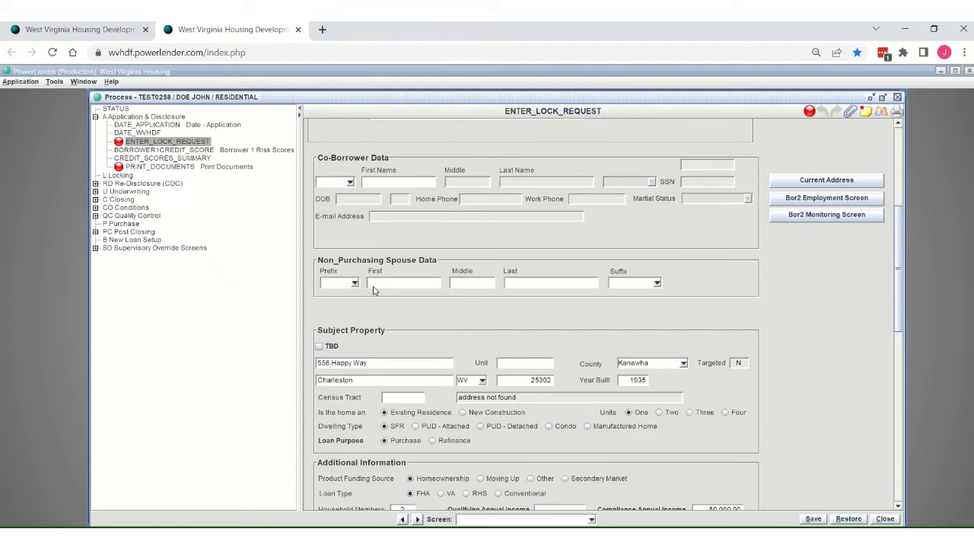
scroll(548, 299, "down", 4)
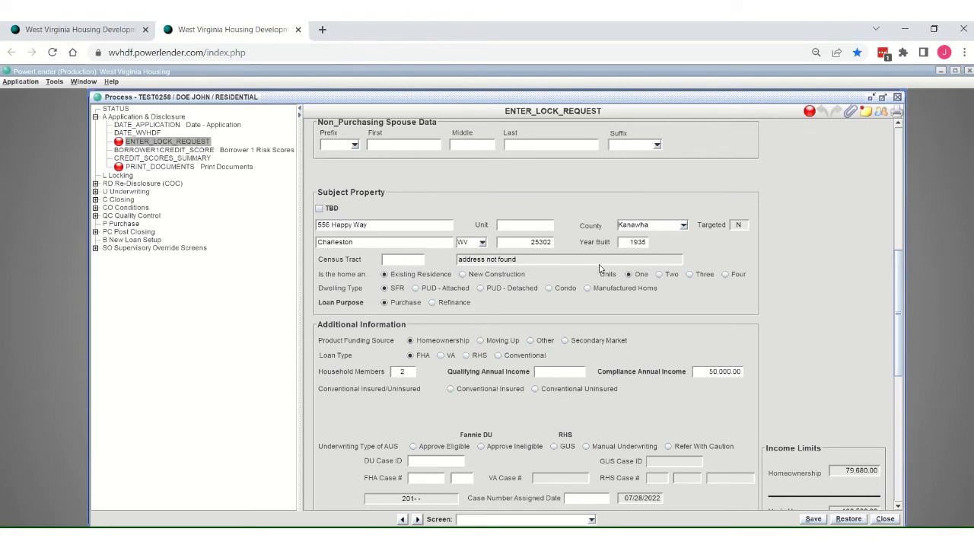
scroll(669, 226, "down", 1)
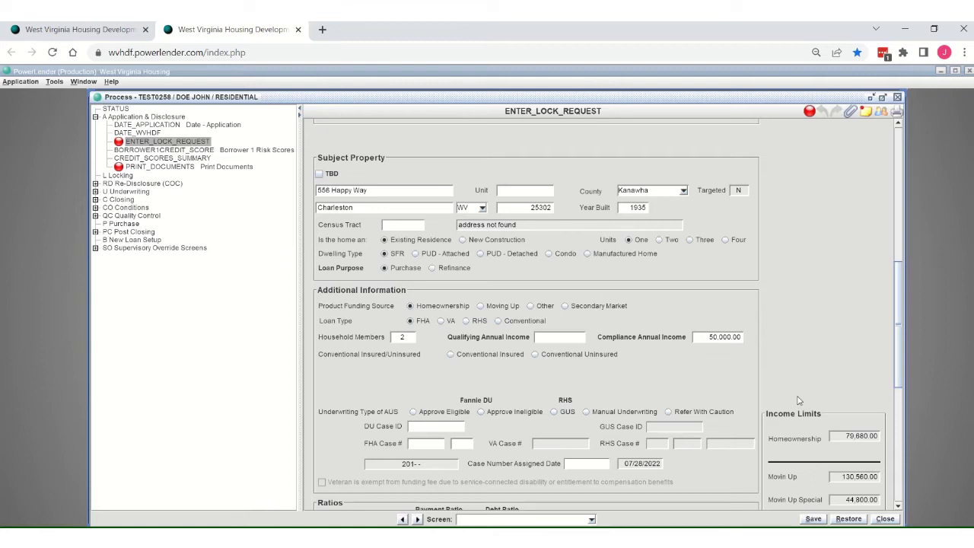
scroll(800, 324, "down", 1)
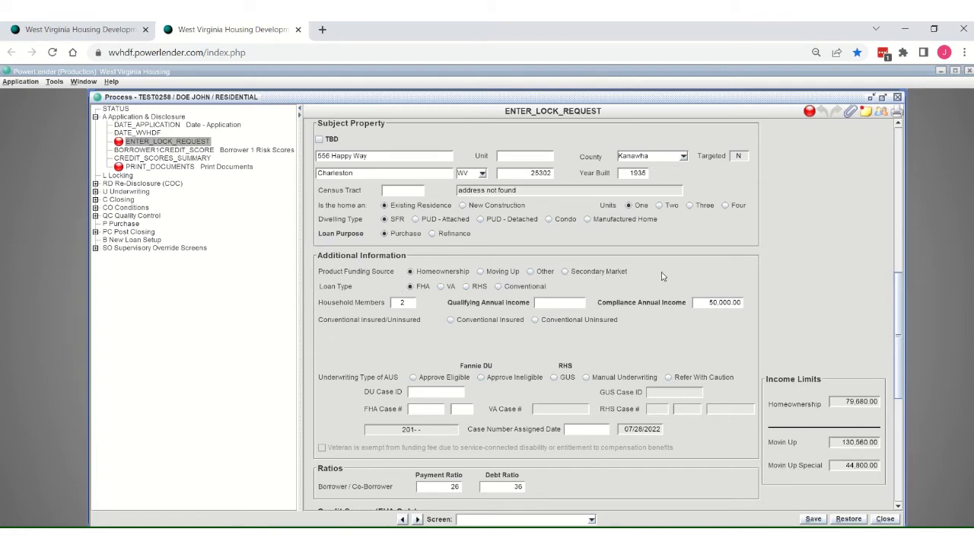
scroll(385, 293, "down", 3)
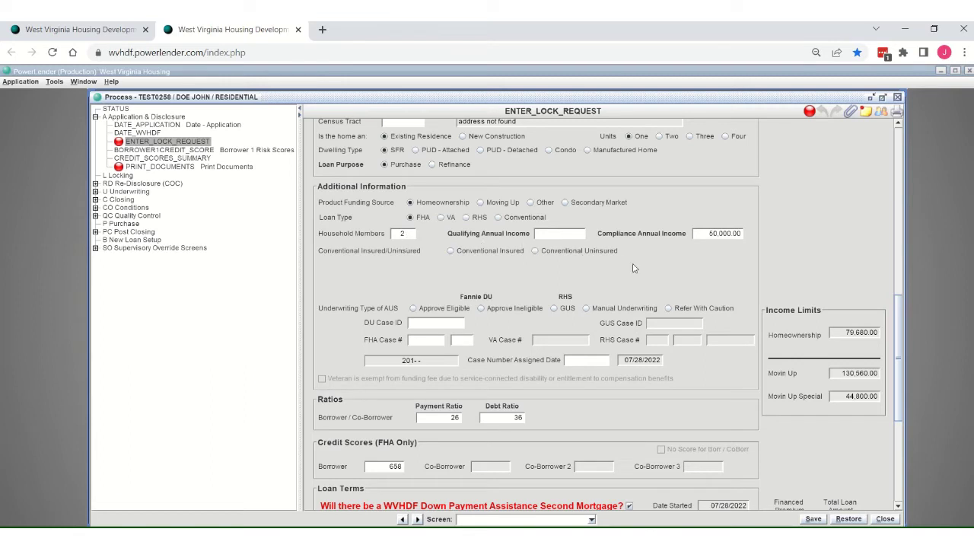
Change Compliance Annual Income from 50,000.00 to 65,000.00 and review the loan terms
left_click(725, 233)
type("65000")
key("Tab")
scroll(752, 240, "down", 1)
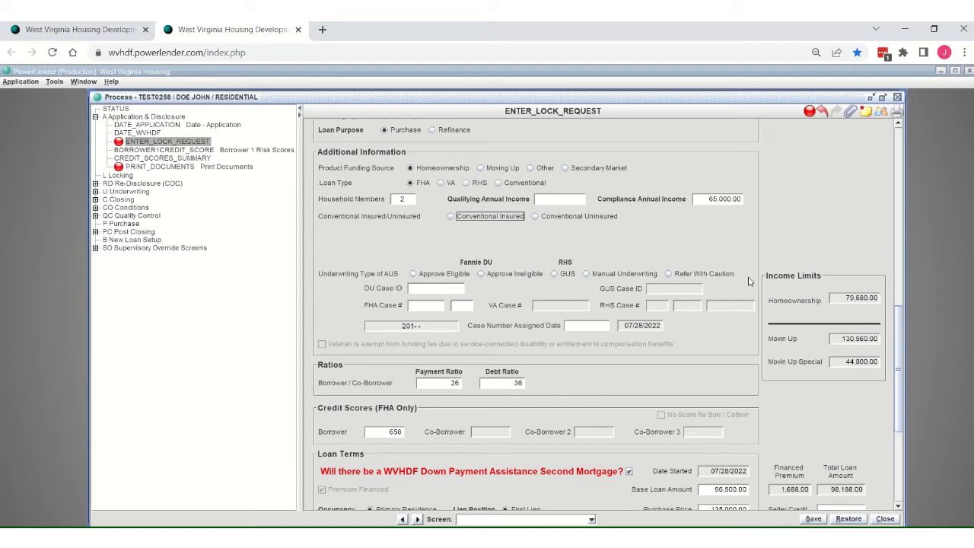
scroll(748, 282, "up", 3)
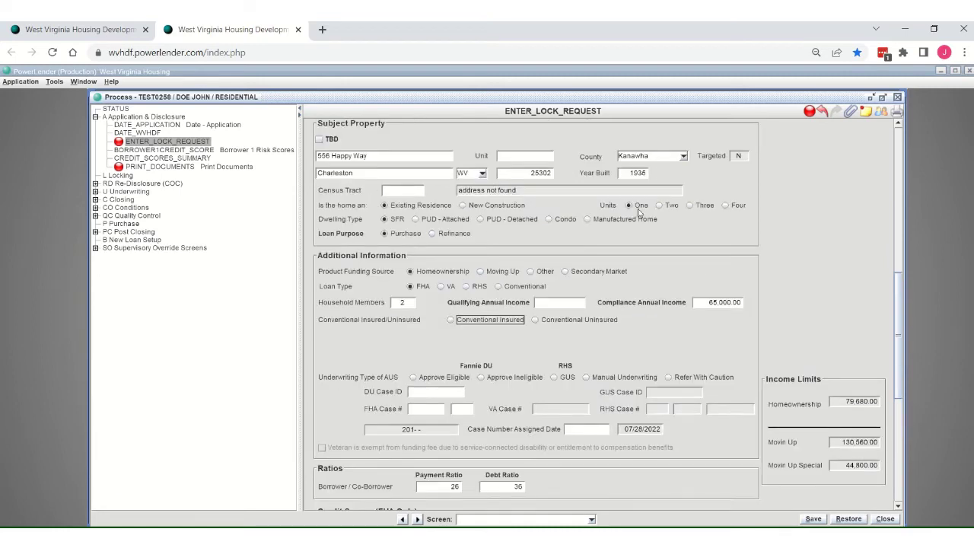
scroll(767, 271, "down", 2)
scroll(766, 270, "down", 4)
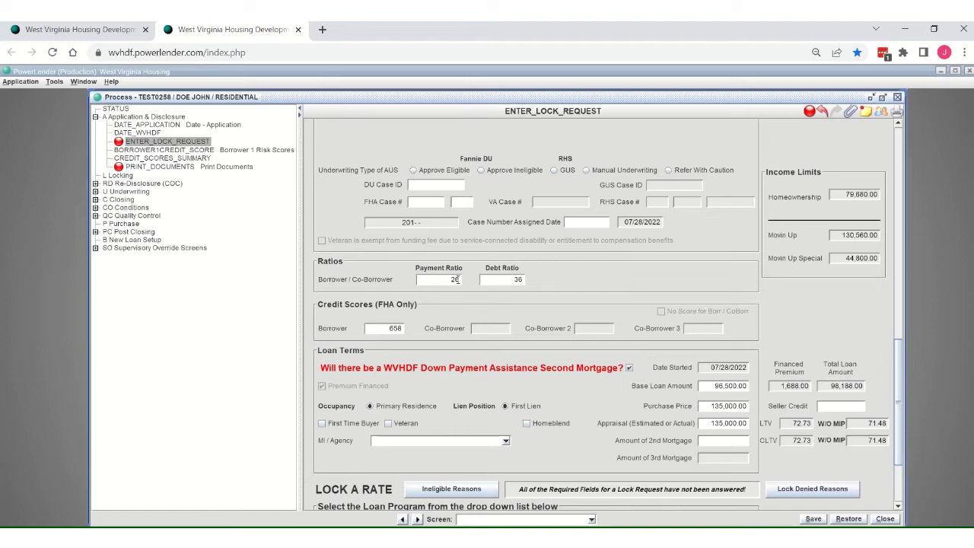
Review the 26 payment and 36 debt ratios, then replace borrower credit score 658 with 685
double_click(455, 279)
double_click(518, 279)
double_click(518, 280)
double_click(397, 329)
key("Delete")
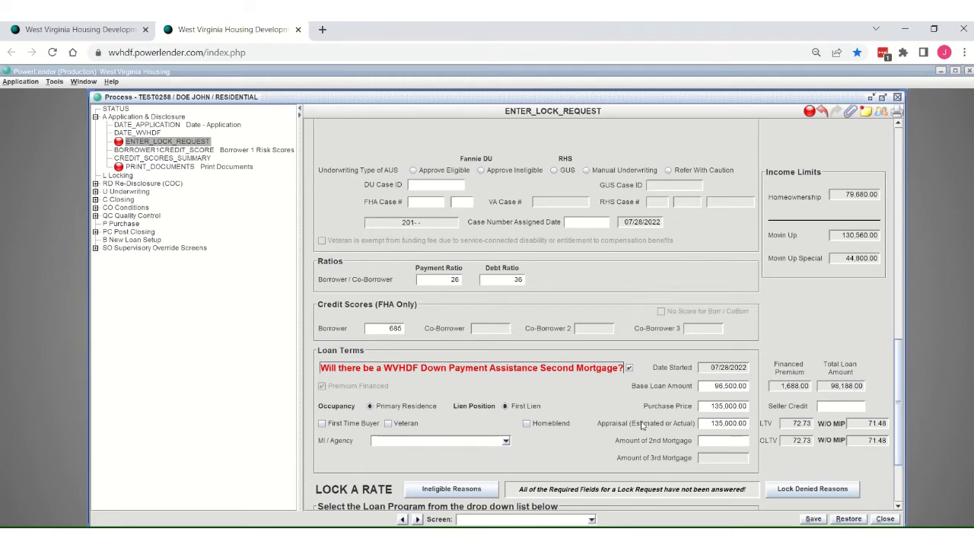
Dismiss the blank second mortgage program warning and set the purchase price to 100,000.00
left_click(629, 367)
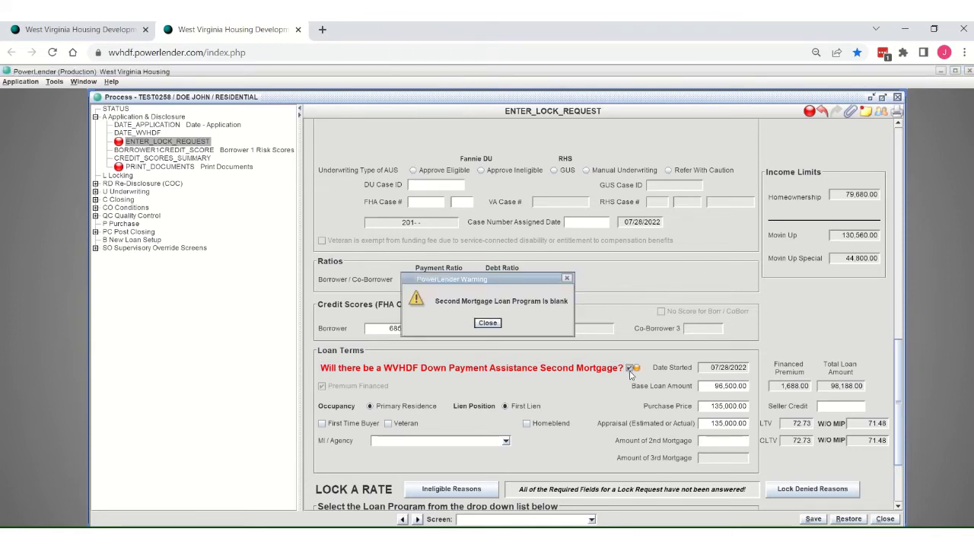
left_click(488, 322)
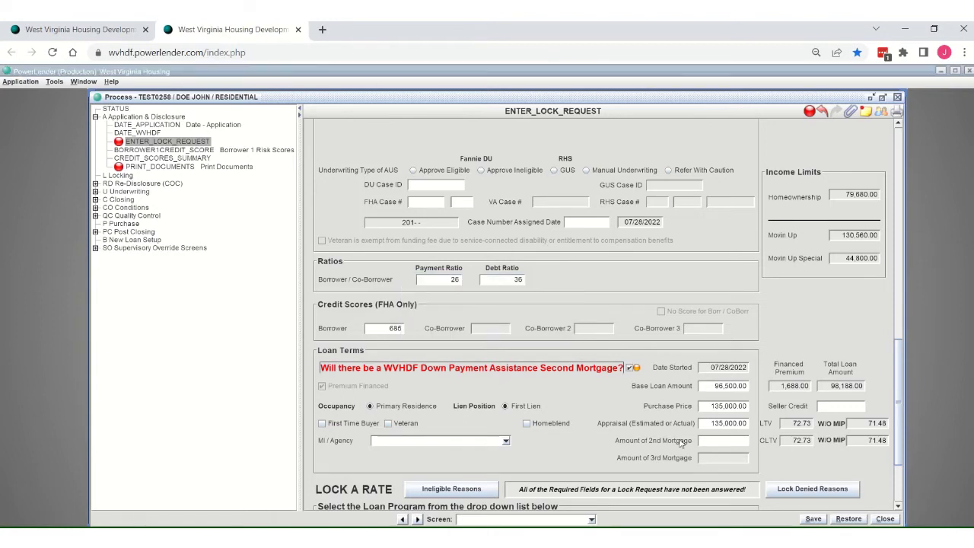
left_click(737, 390)
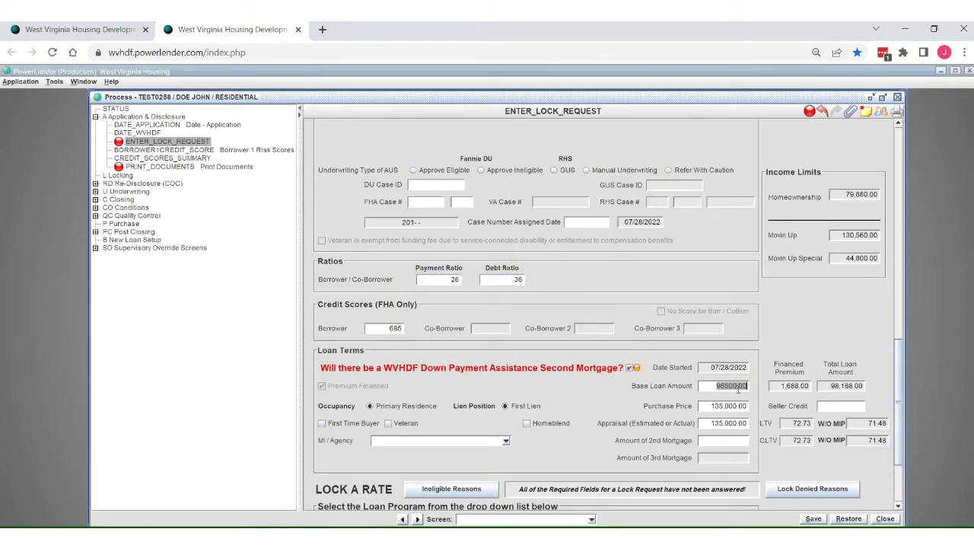
left_click(738, 409)
type("1")
key("Tab")
Clear the mistaken seller credit and set the appraisal to 100,000.00, giving 98.19 LTV
key("Tab")
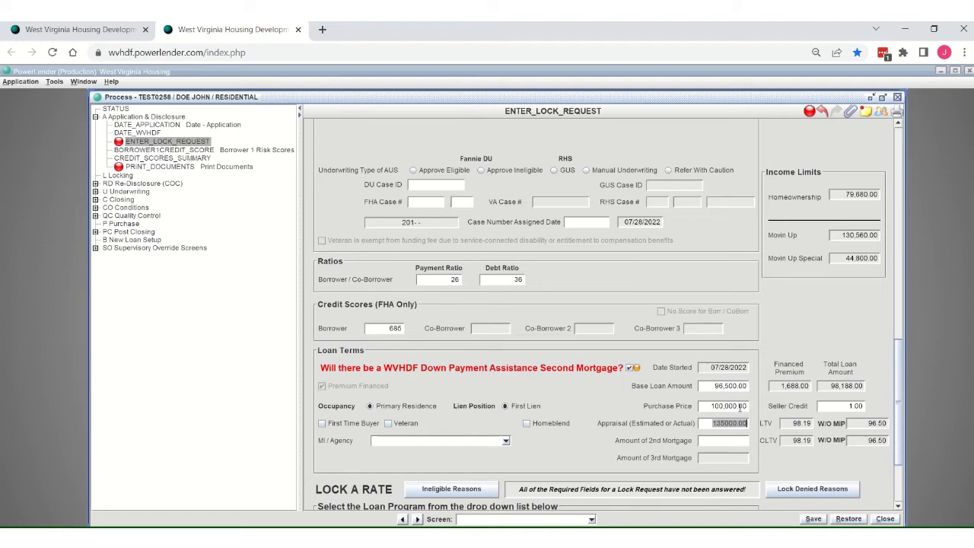
left_click(856, 404)
key("Delete")
left_click(731, 420)
type("100,000")
key("Tab")
key("Tab")
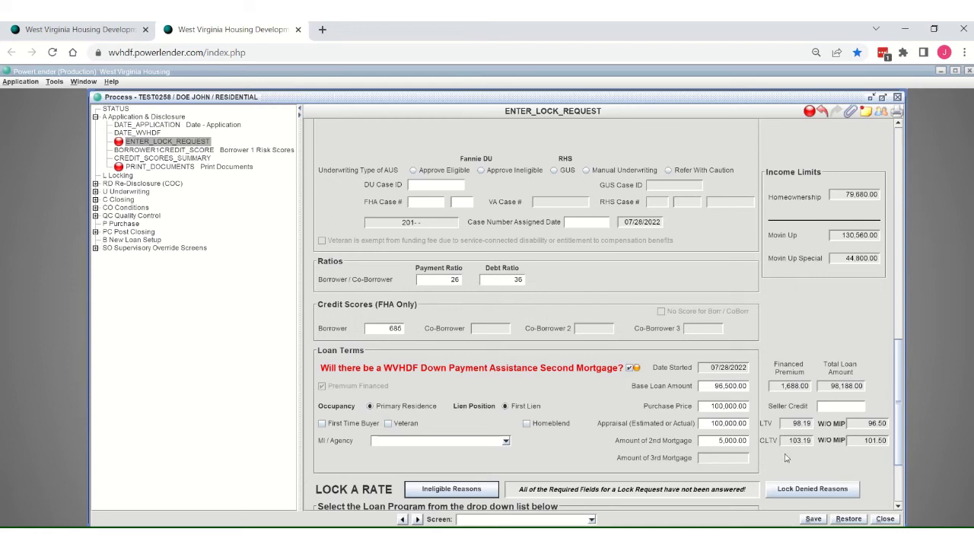
Scroll down to the LOCK A RATE section of the lock request
scroll(797, 453, "down", 1)
scroll(796, 454, "down", 2)
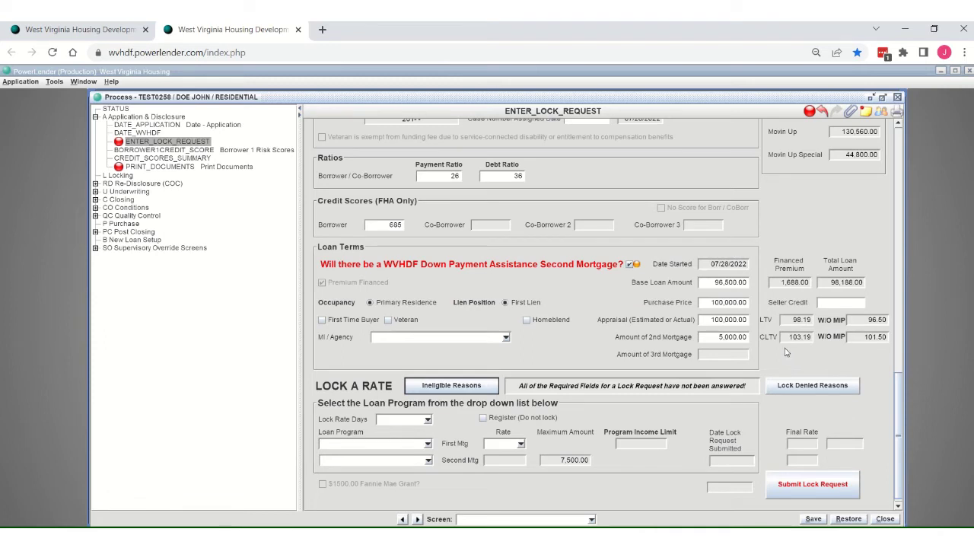
Check First Time Buyer in the Loan Terms section
scroll(786, 351, "down", 1)
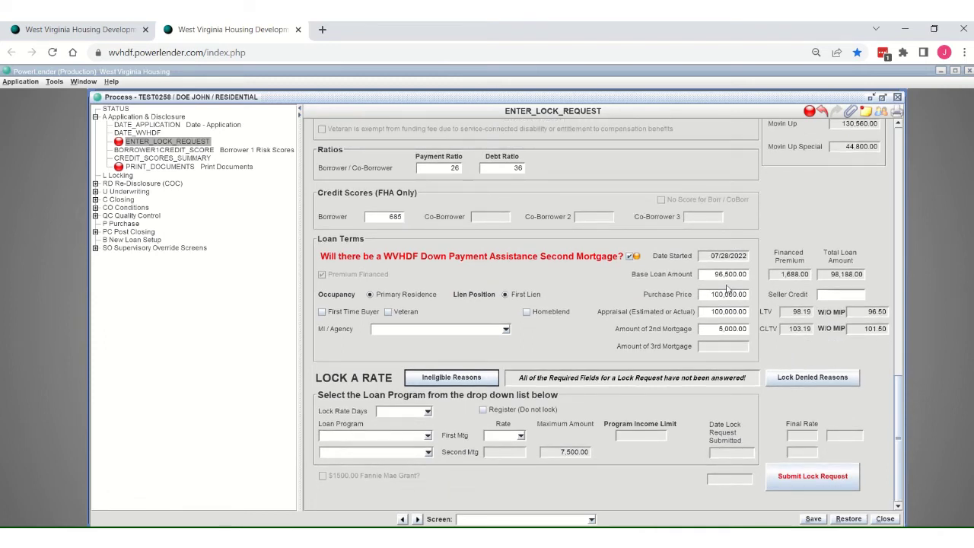
left_click(323, 314)
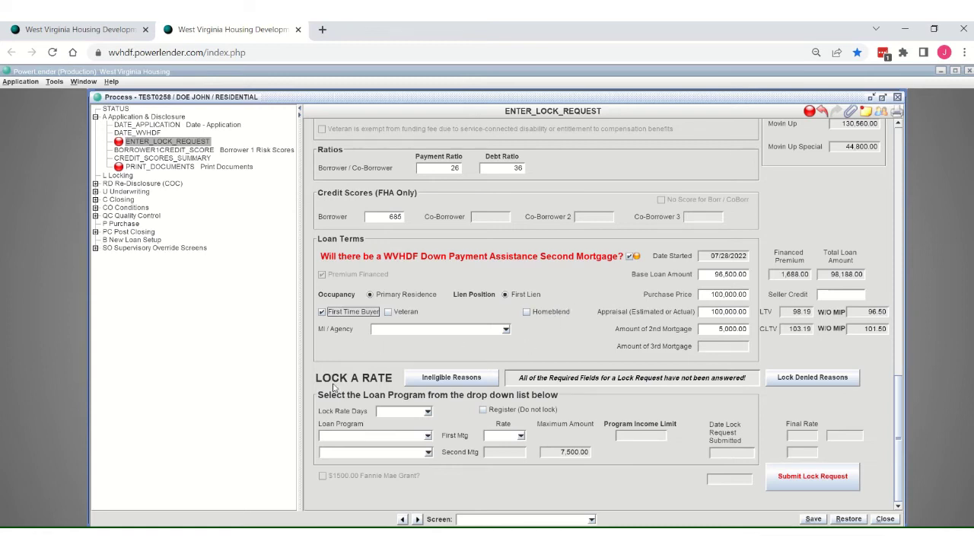
Set a 60-day lock period and uncheck Register (Do not lock)
left_click(428, 412)
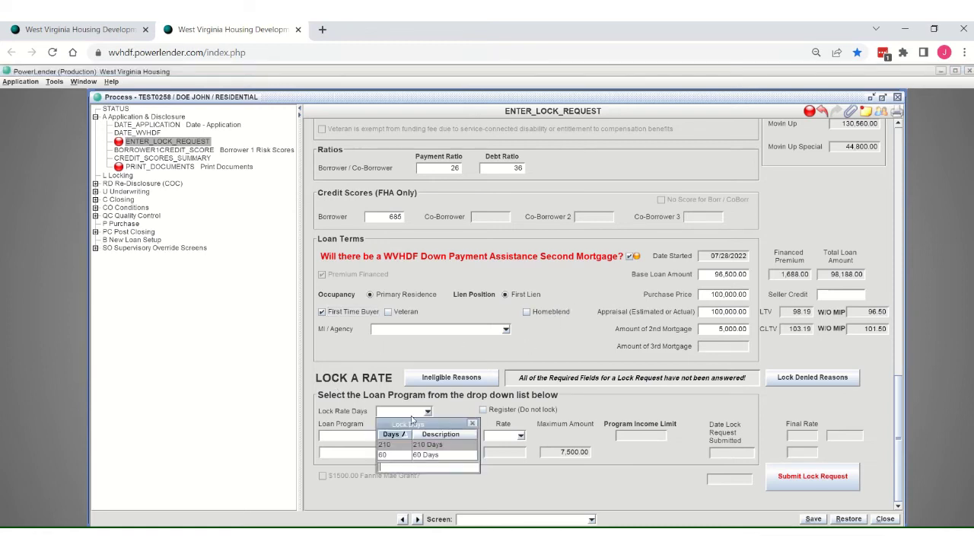
left_click(393, 453)
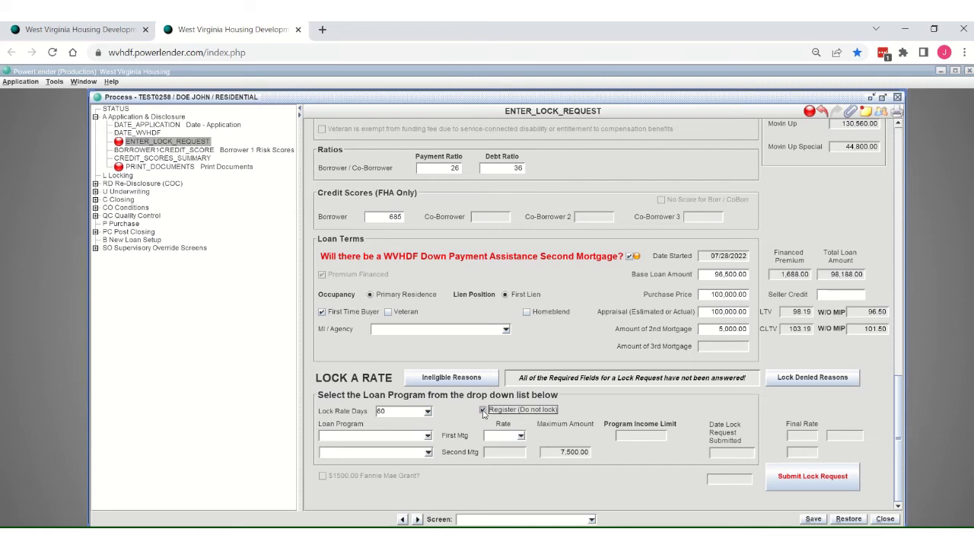
left_click(483, 410)
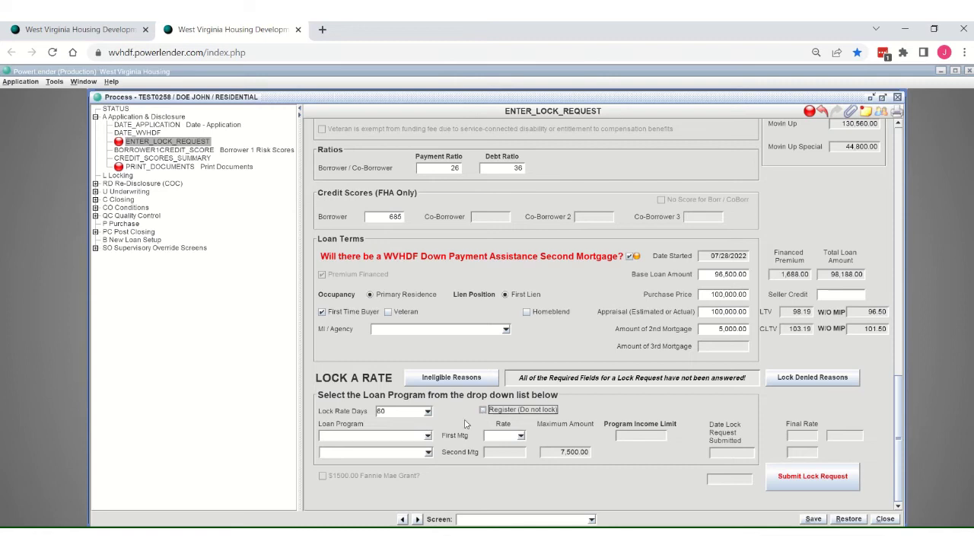
Set loan program FHA30, a CLOSING/DOWNPAYMENT second mortgage, and a 6.3750 first mortgage rate
left_click(428, 436)
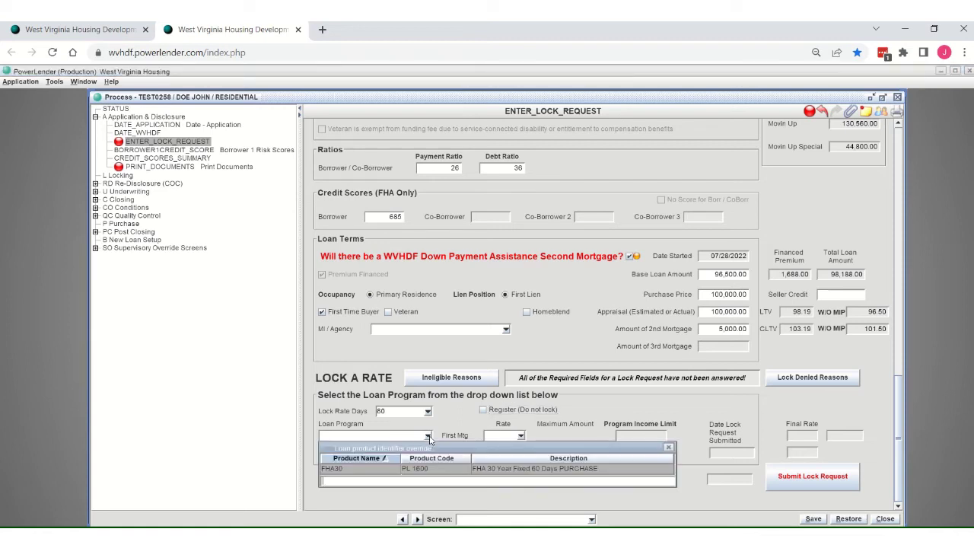
double_click(339, 469)
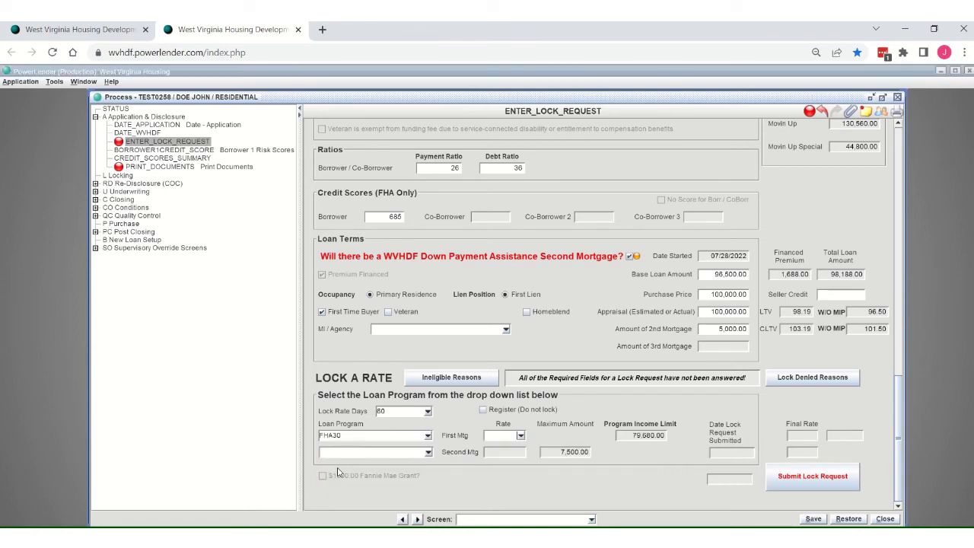
left_click(428, 452)
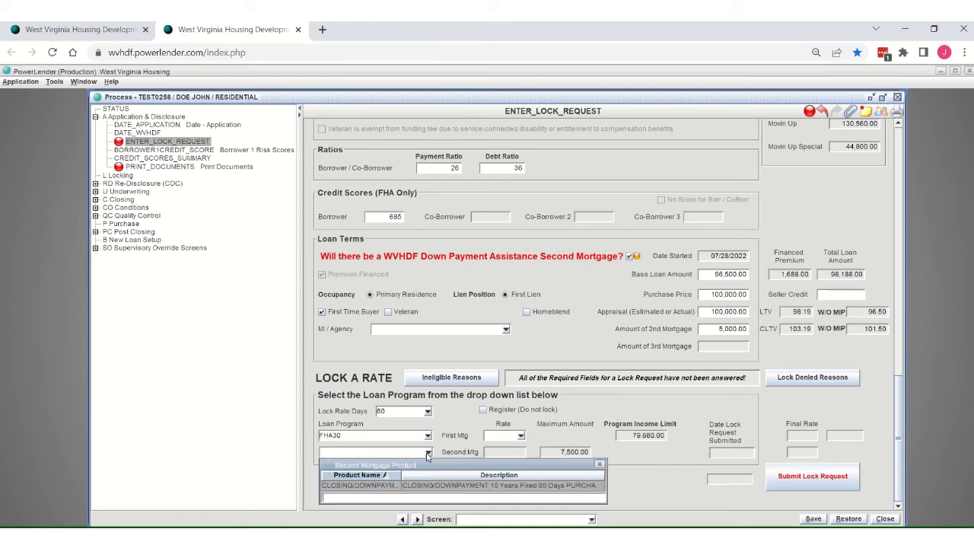
double_click(350, 486)
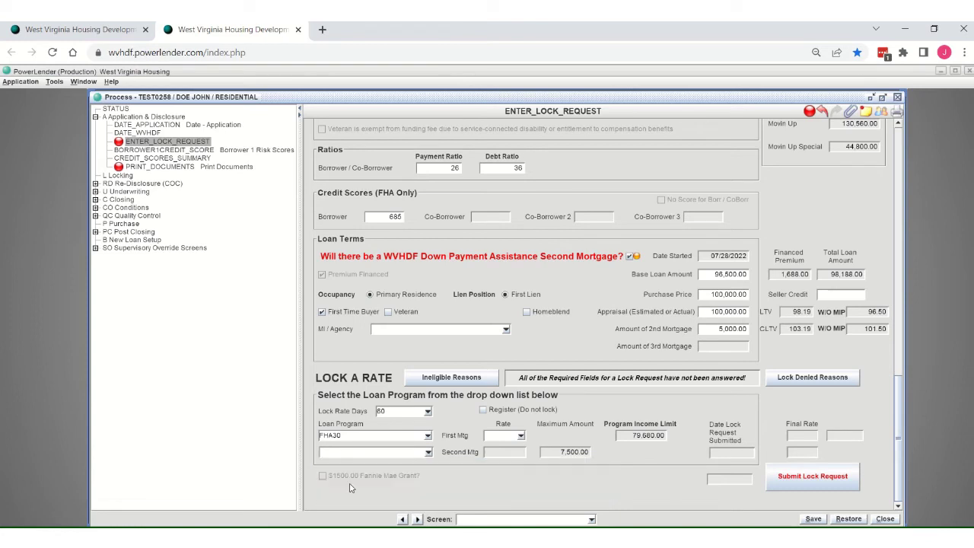
left_click(427, 436)
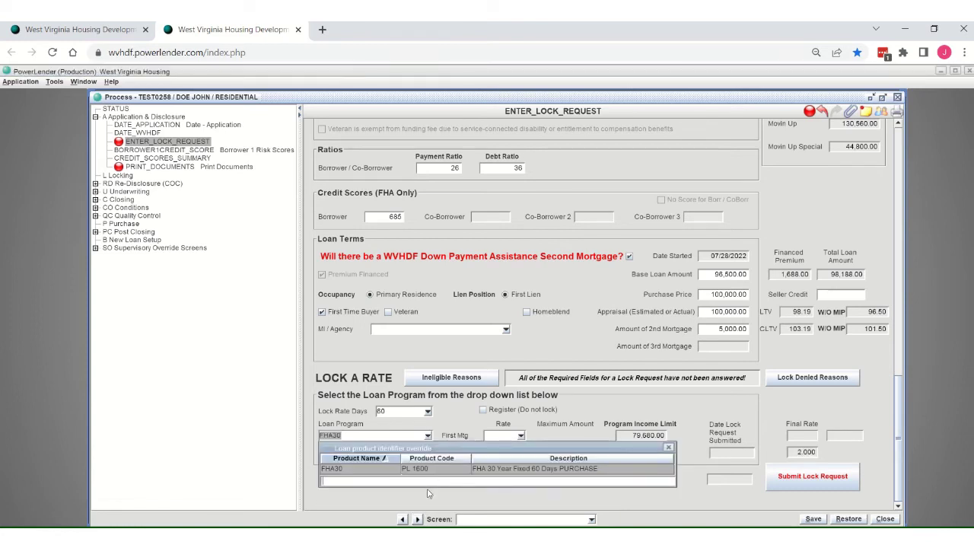
double_click(524, 469)
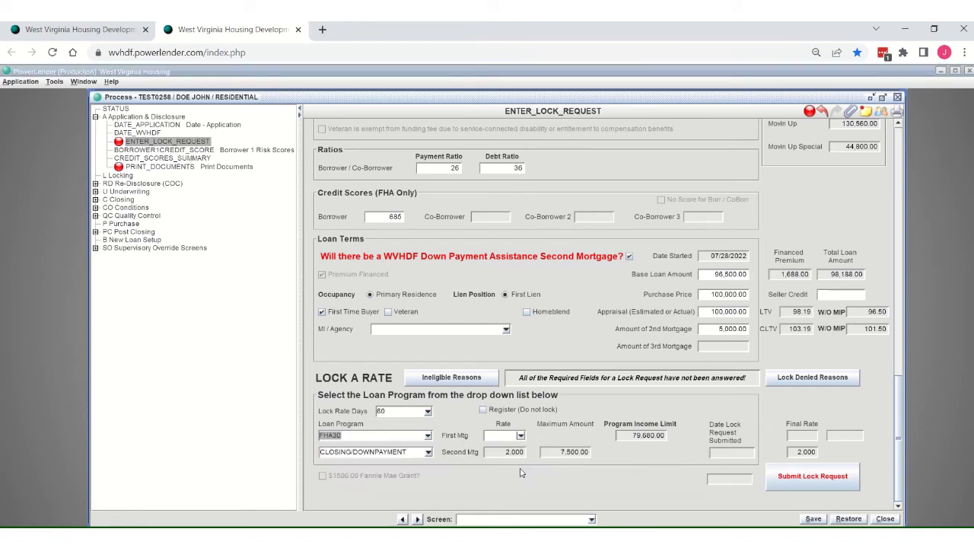
left_click(521, 437)
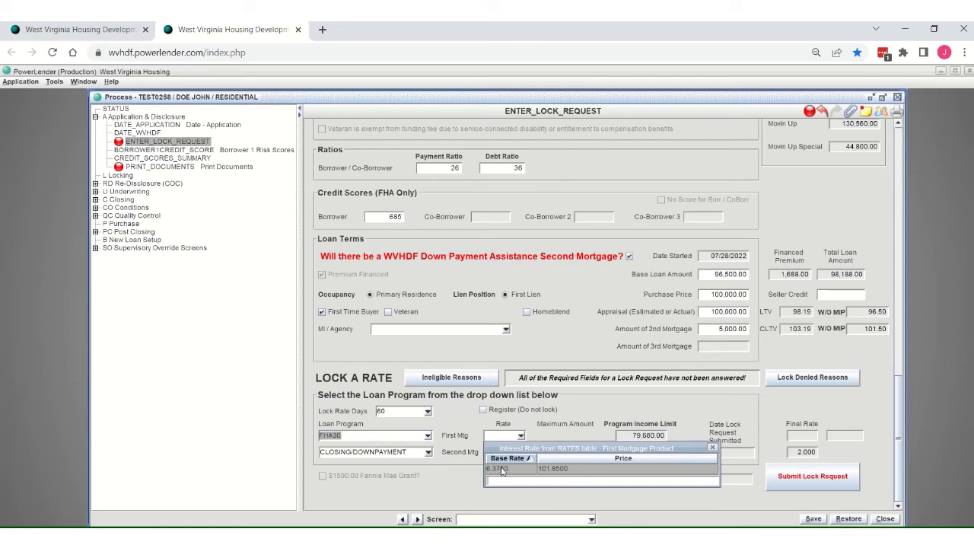
left_click(501, 469)
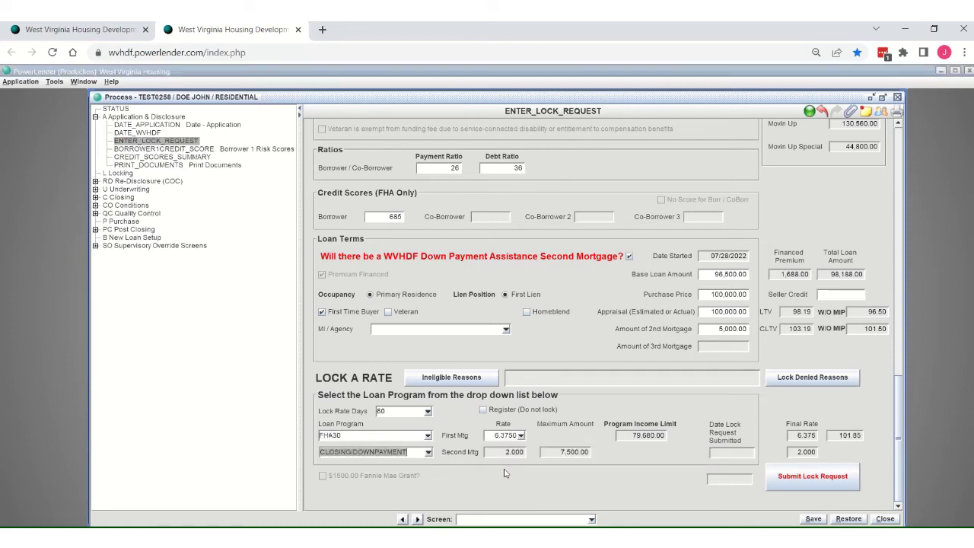
Review Ineligible Reasons, confirming the Homeownership FHA (1600) section lists no reasons
left_click(453, 385)
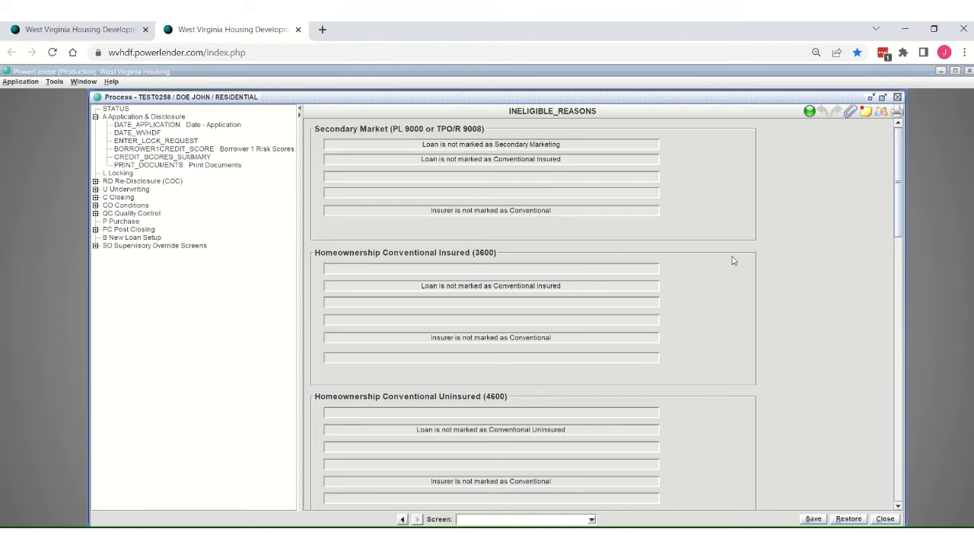
scroll(732, 260, "down", 5)
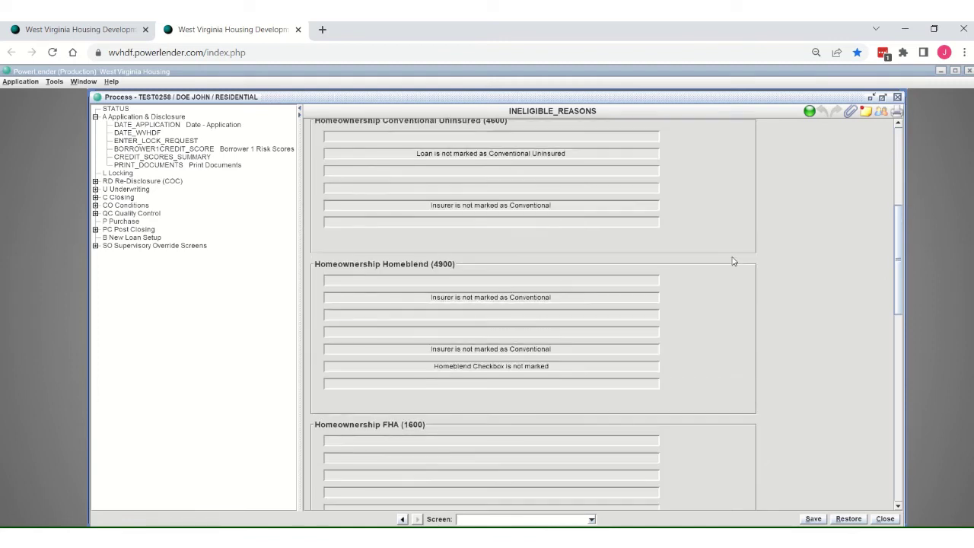
scroll(733, 260, "down", 4)
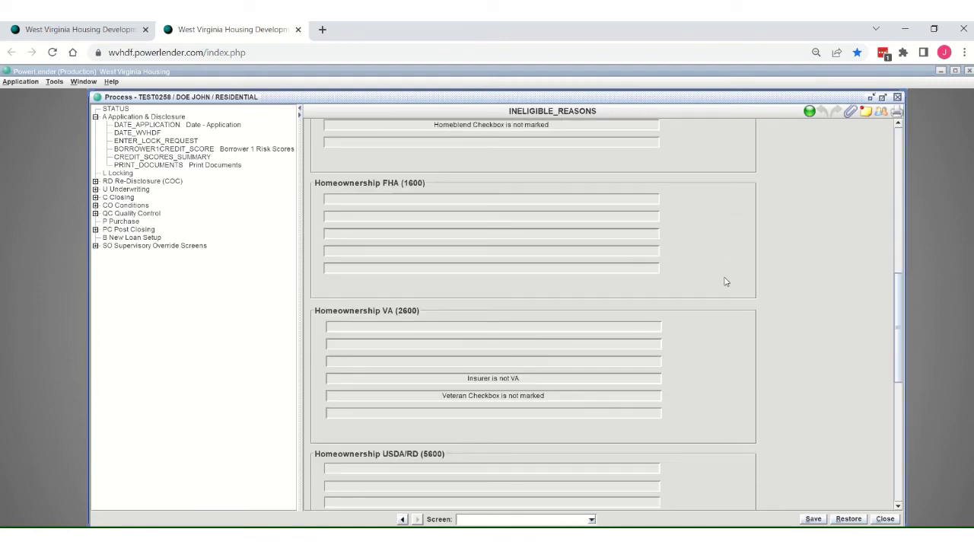
scroll(471, 277, "down", 1)
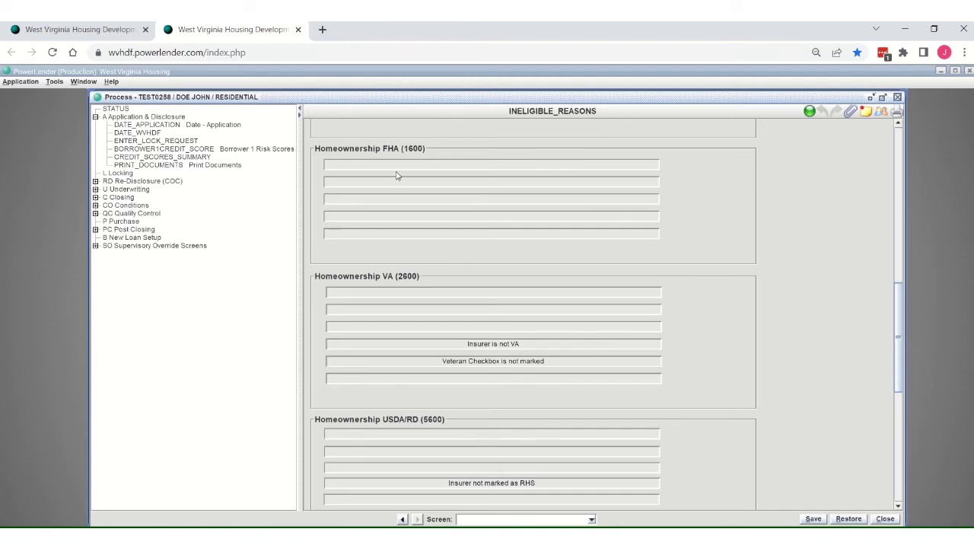
Return to ENTER_LOCK_REQUEST and submit the lock request under LOCK A RATE, dated 07/28/2022
left_click(162, 143)
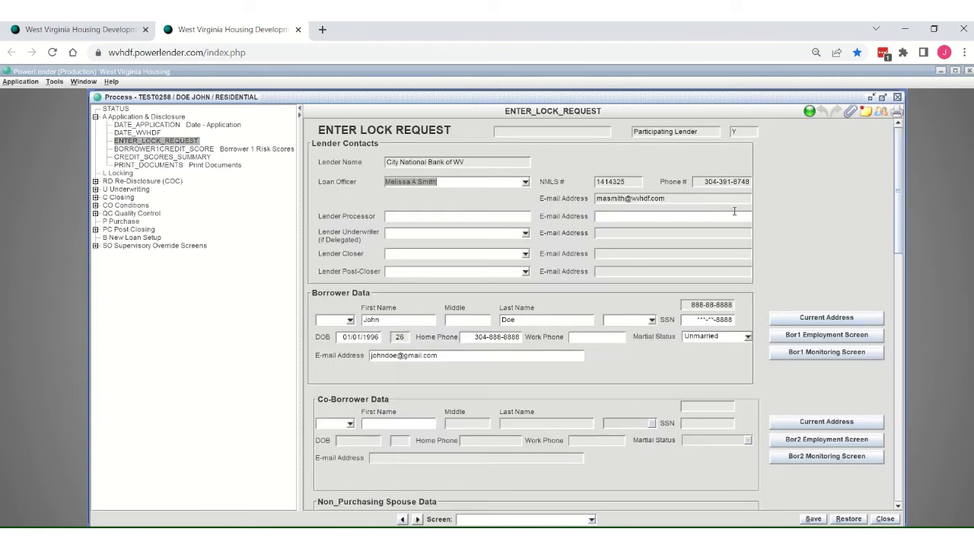
scroll(742, 221, "down", 10)
scroll(752, 237, "down", 2)
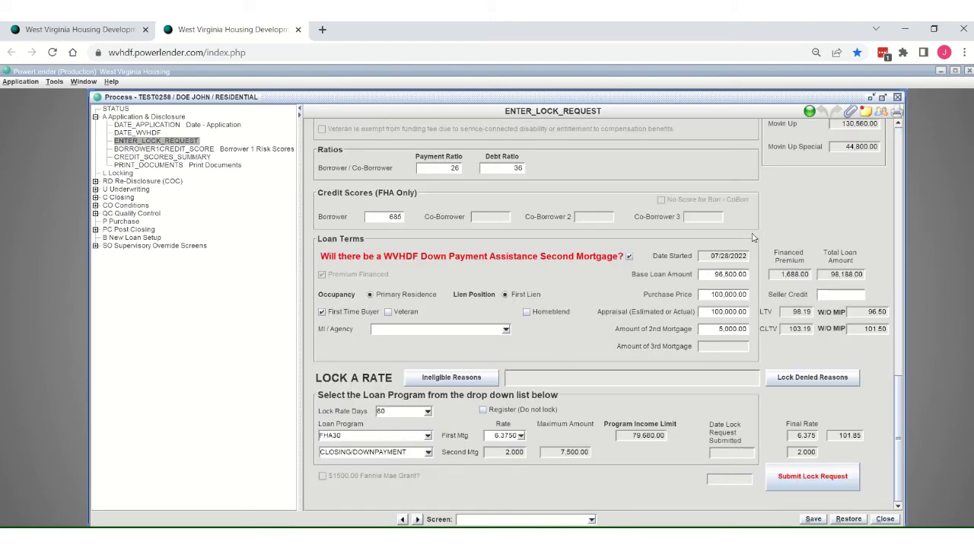
left_click(812, 478)
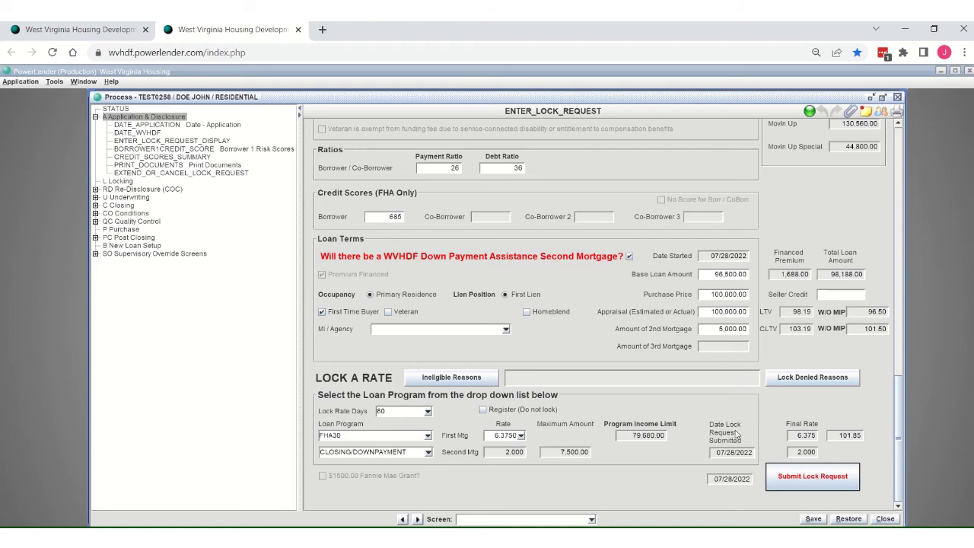
Print the LOCK_CONFIRMATION individual form for loan TEST0258 as a PDF
left_click(899, 111)
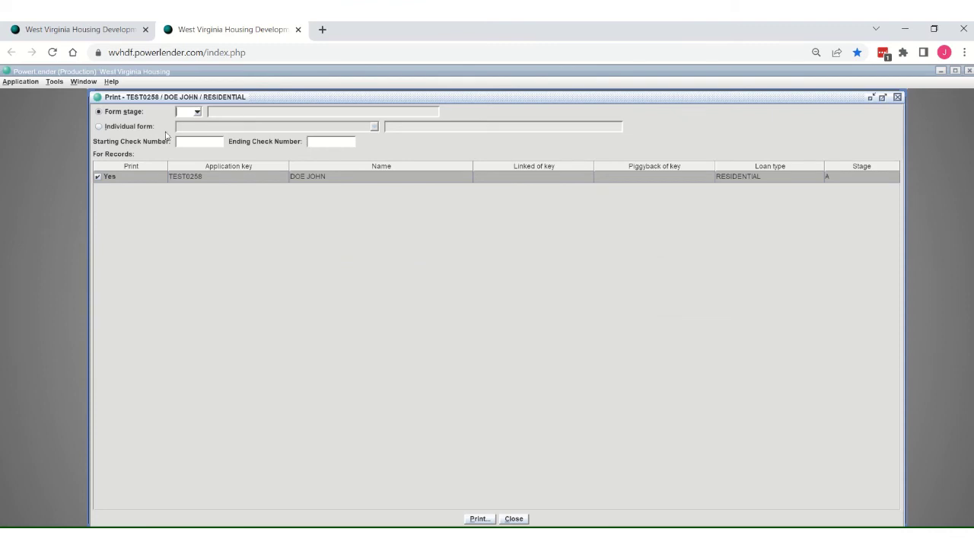
left_click(99, 128)
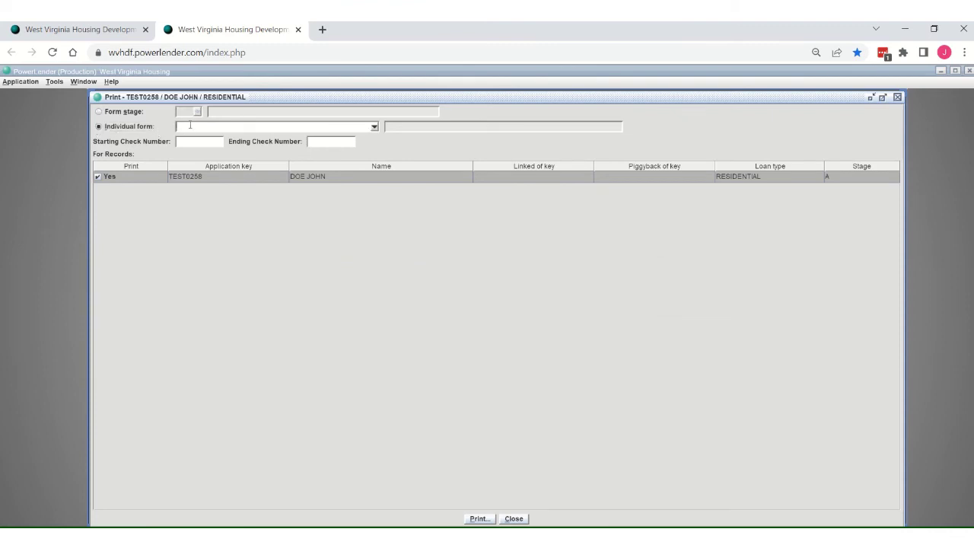
left_click(190, 126)
type("Lock")
left_click(375, 127)
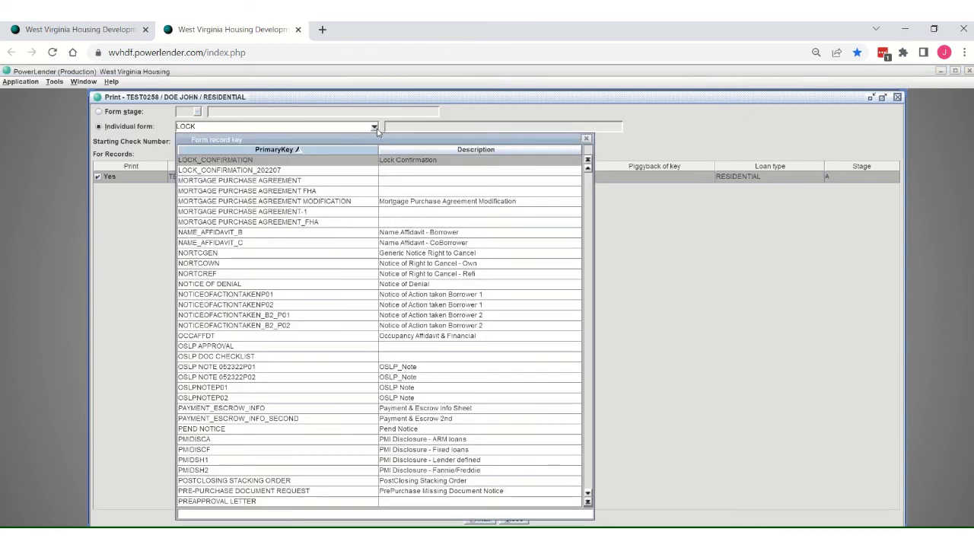
double_click(229, 161)
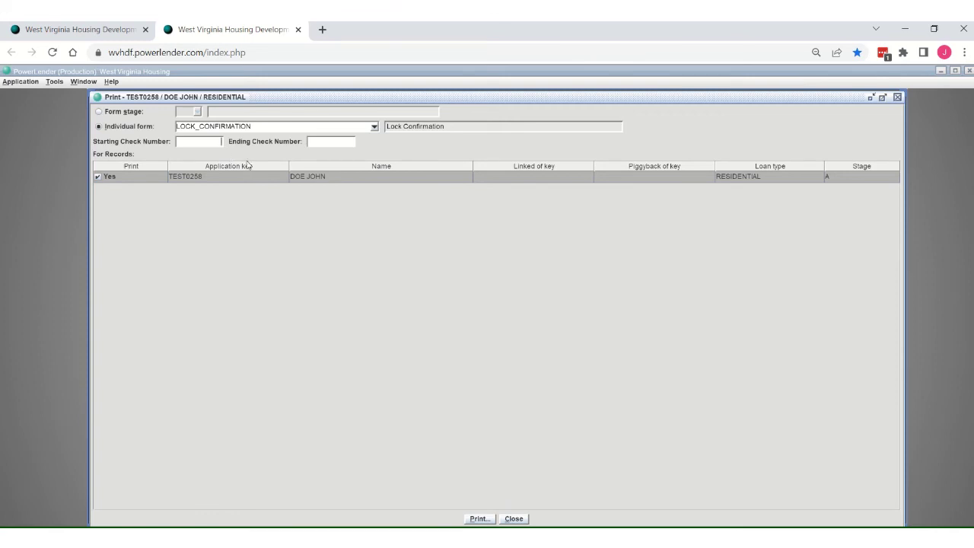
left_click(478, 518)
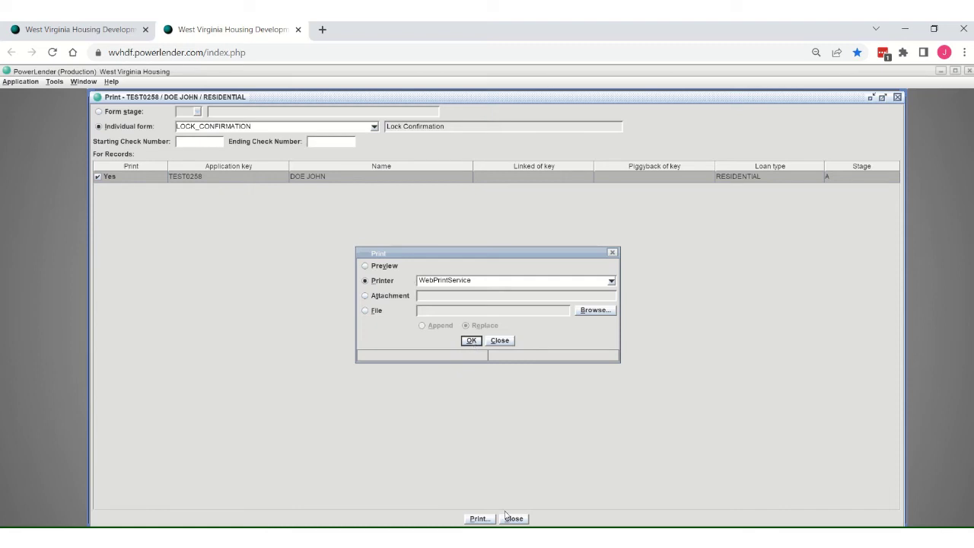
left_click(471, 340)
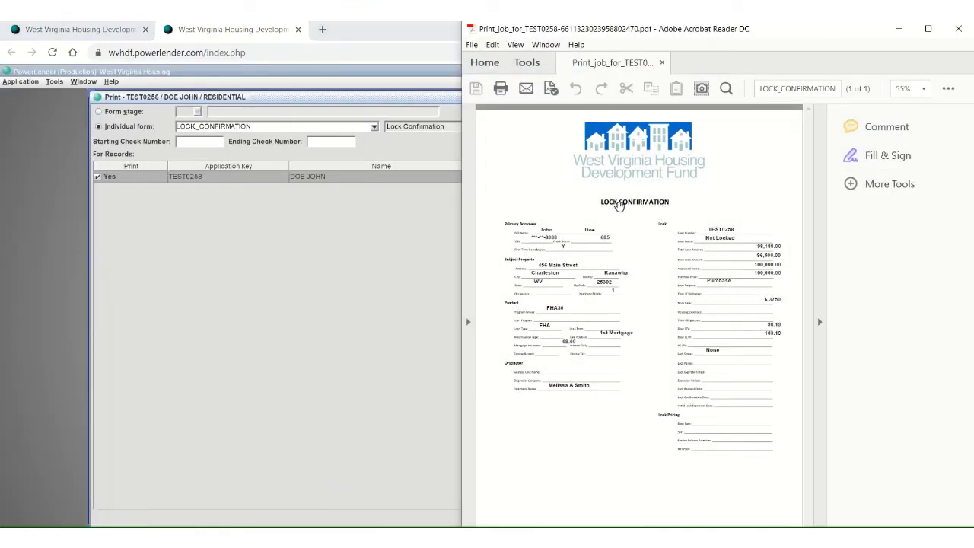
Enlarge the lock confirmation PDF for review, then close Acrobat Reader
left_click(821, 235)
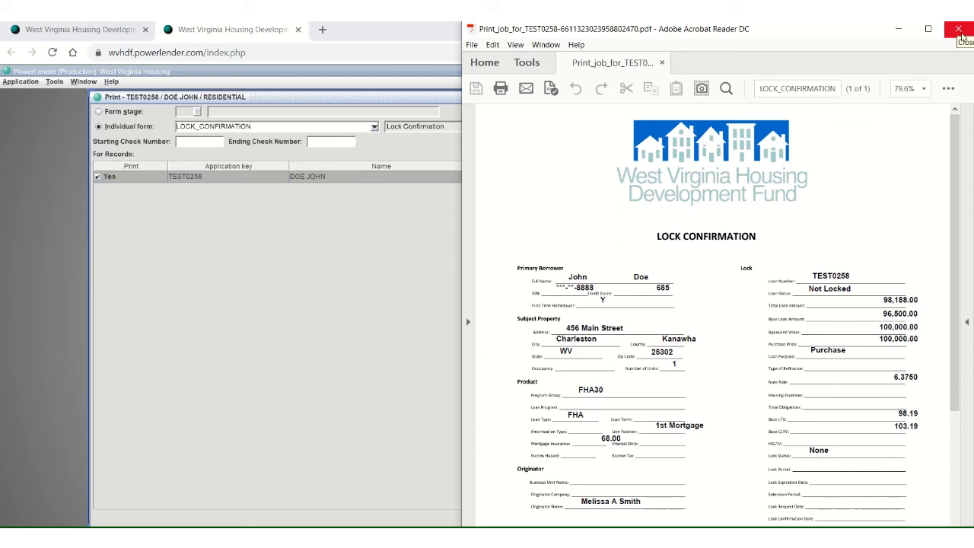
left_click(959, 30)
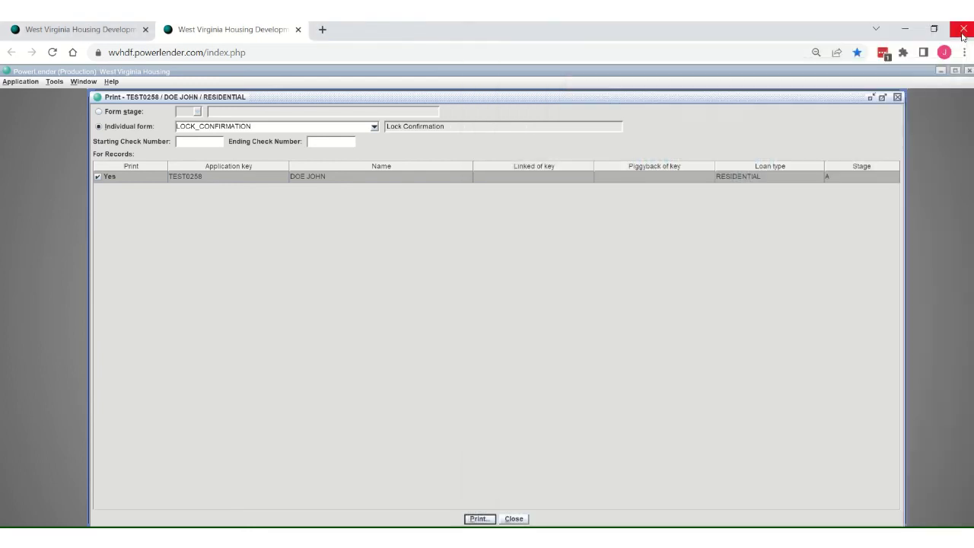
Close the print window and check STATUS shows Not Locked, FHA30, CLOSING/DOWNPAYMENT second
left_click(514, 518)
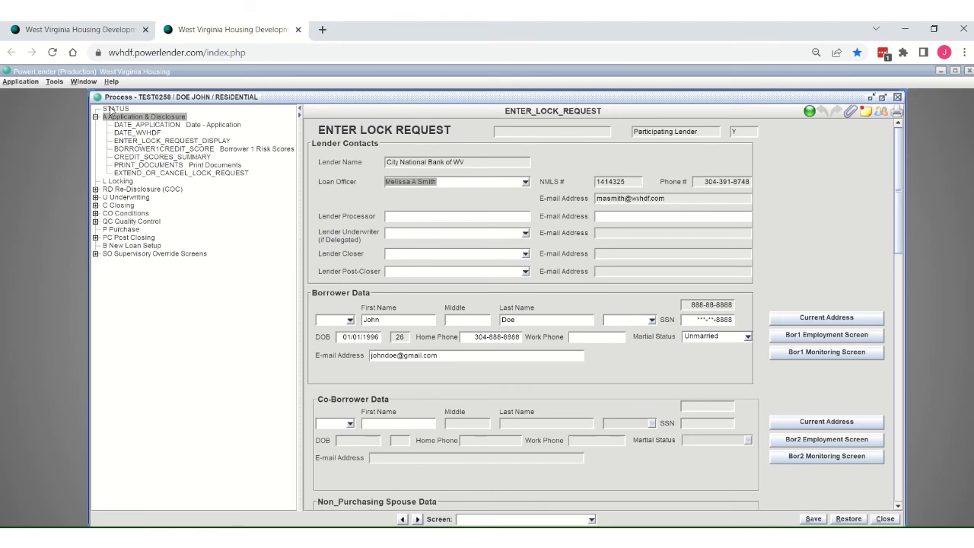
left_click(113, 109)
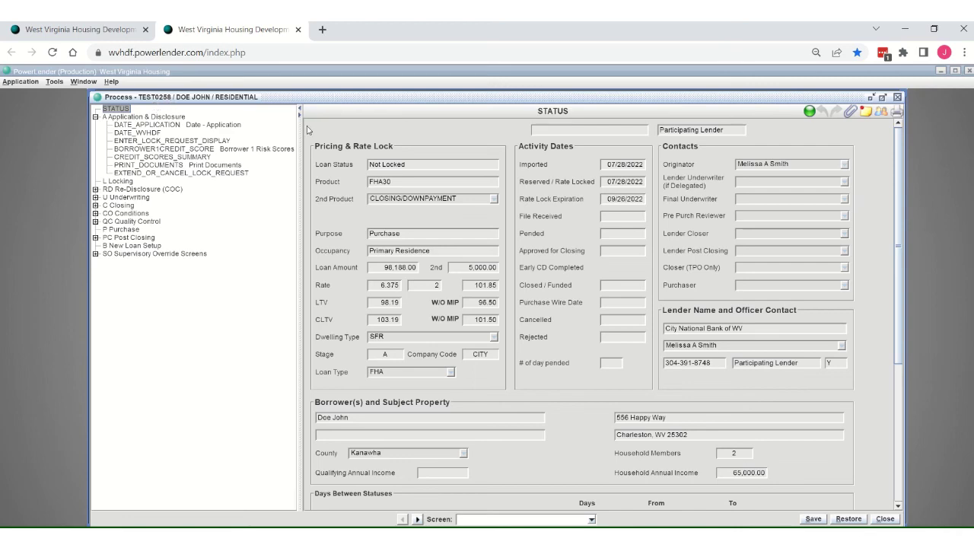
left_click(591, 520)
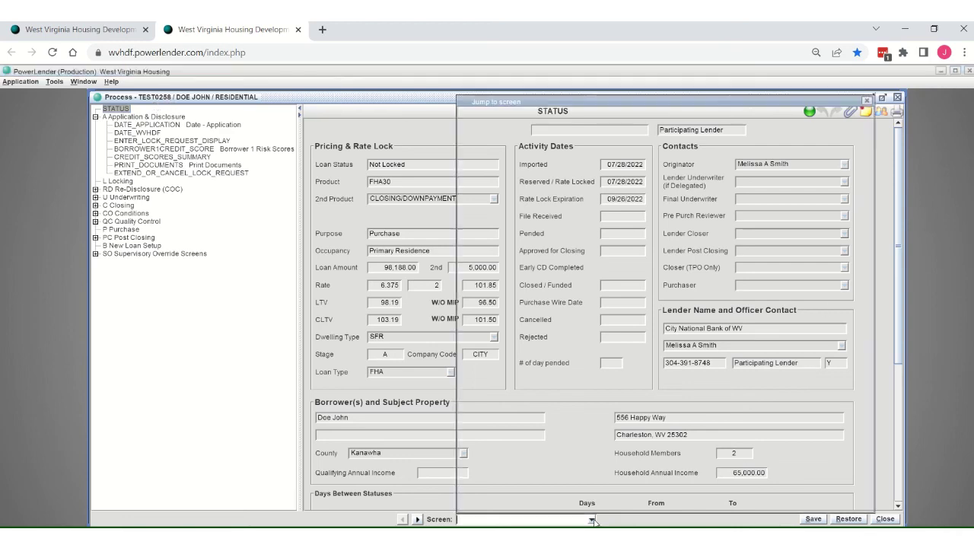
left_click(871, 100)
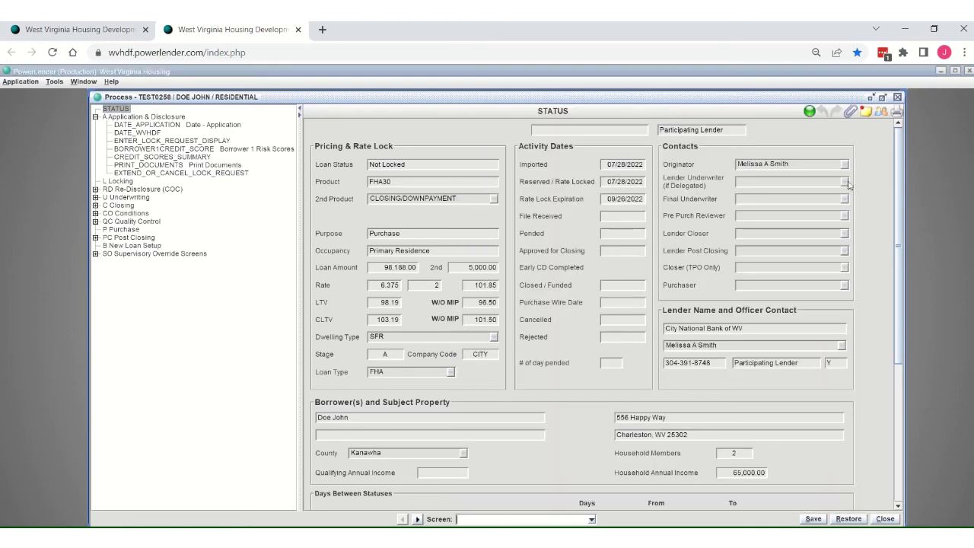
Close loan TEST0258's processing window and bring up the Recent Keys applications list
left_click(887, 520)
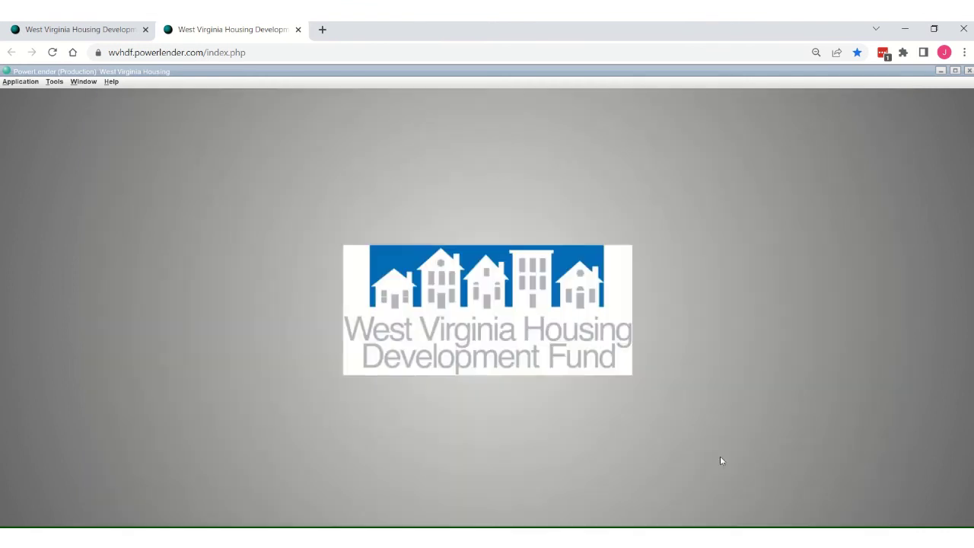
left_click(12, 82)
left_click(10, 107)
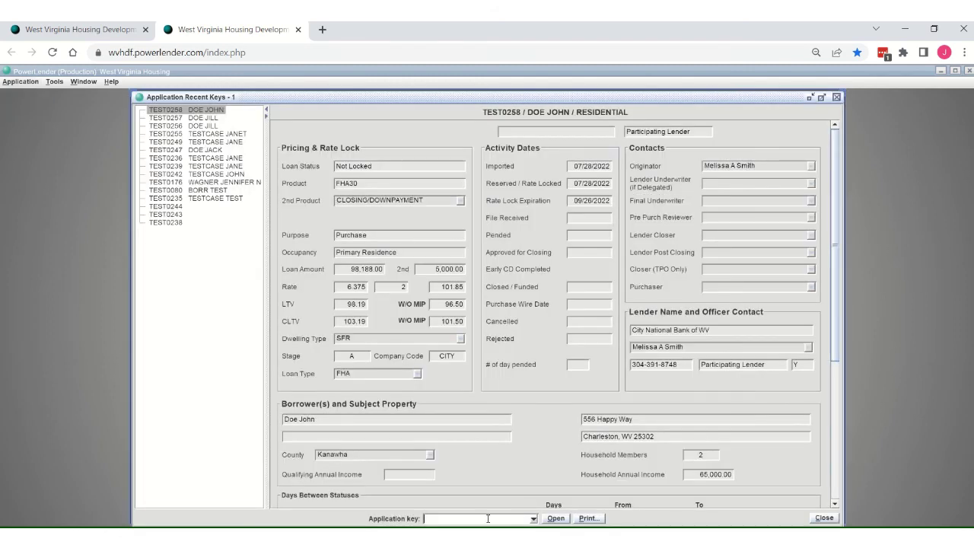
Load the last application, TEST0261, from the lookup and open its processing window
left_click(533, 519)
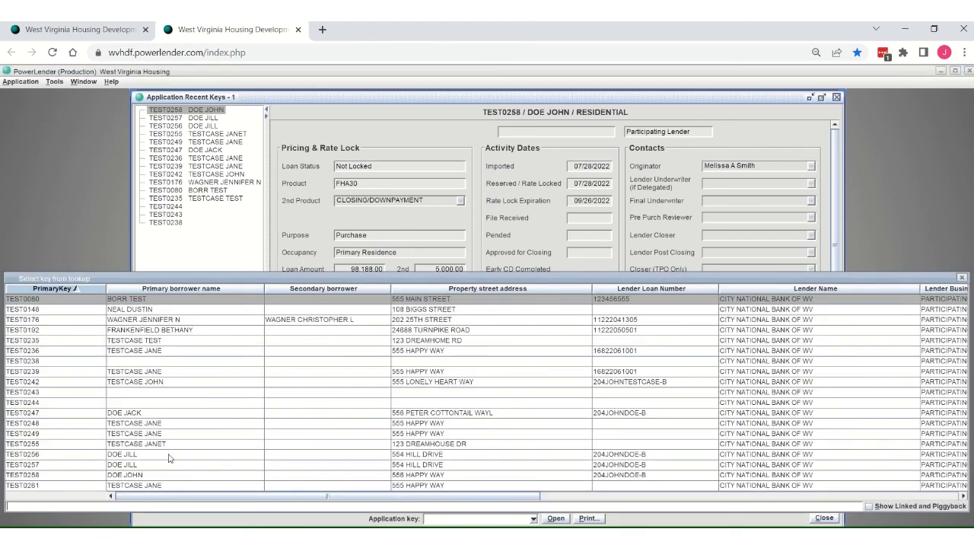
left_click(64, 422)
key("Down")
key("Down")
key("Down")
key("Down")
key("Down")
key("Down")
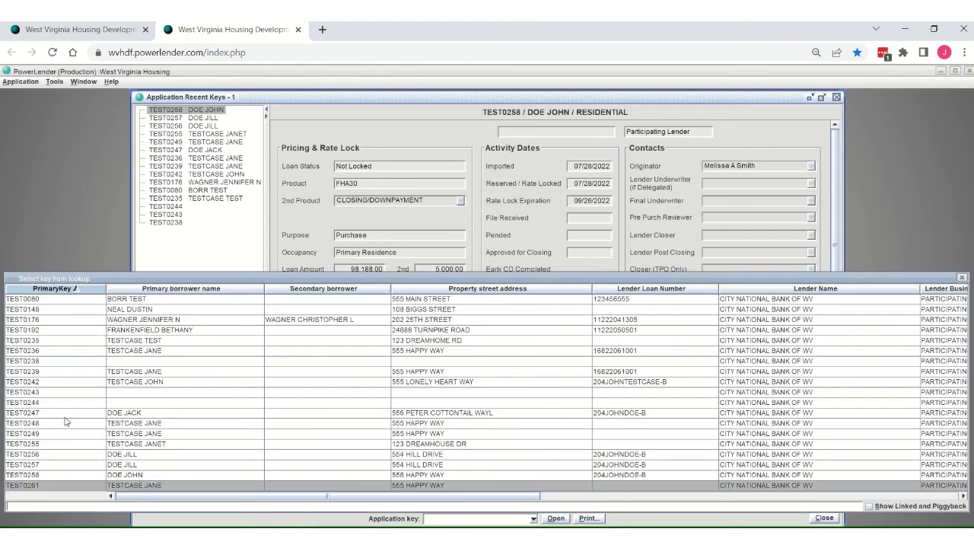
key("Down")
key("Up")
double_click(23, 486)
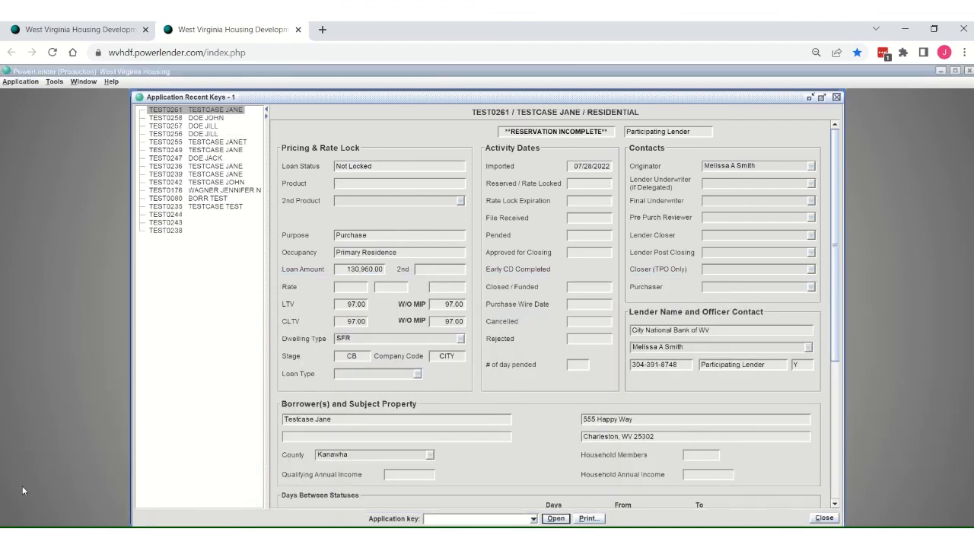
double_click(190, 110)
Open TEST0261's ENTER_LOCK_REQUEST screen and widen the window to reveal more fields
scroll(483, 195, "down", 2)
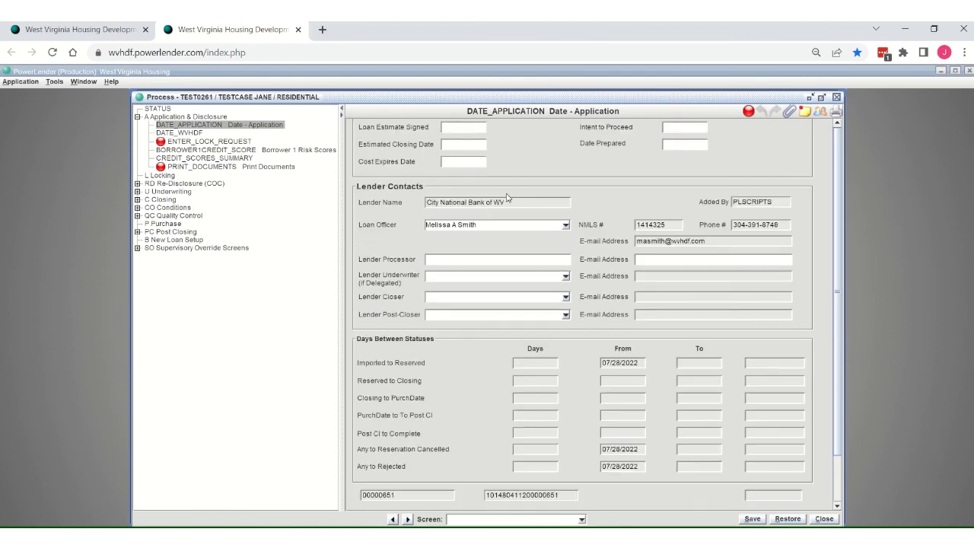
left_click(194, 141)
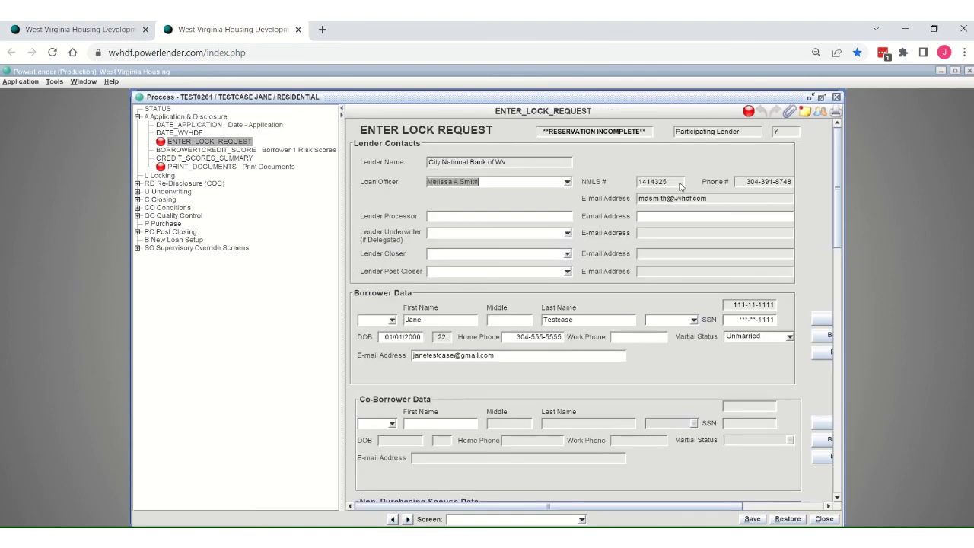
scroll(670, 243, "down", 20)
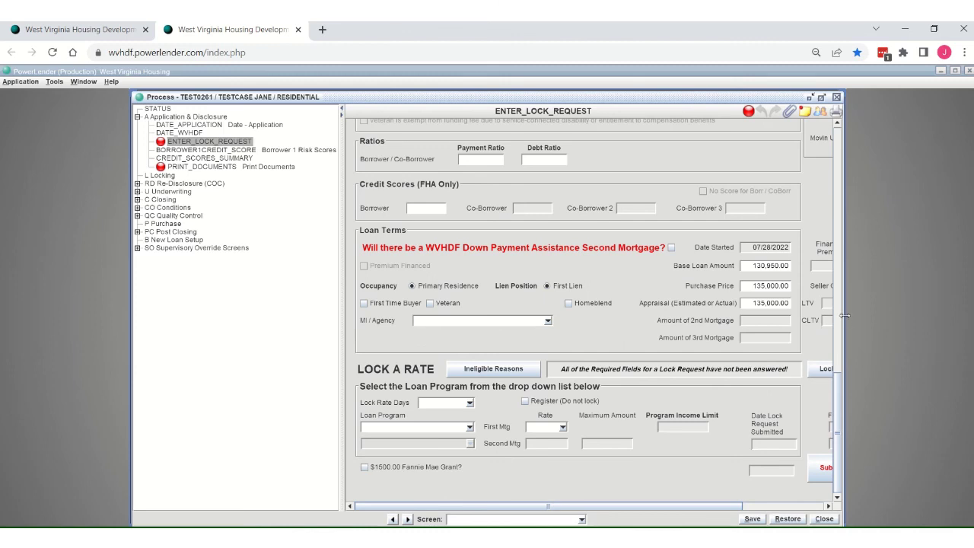
left_click_drag(844, 315, 945, 317)
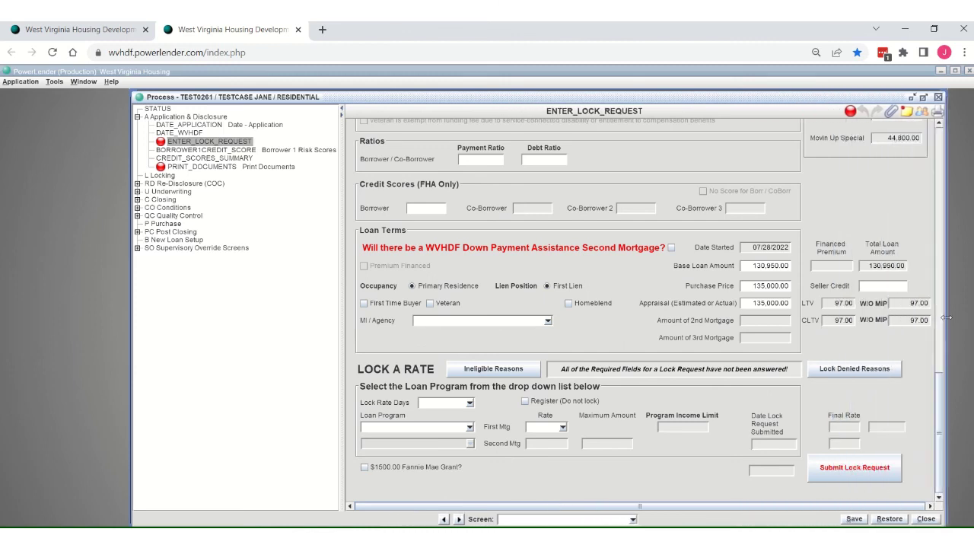
Return to DATE_APPLICATION, confirm leaving, and close the processing and recent applications windows
left_click(283, 124)
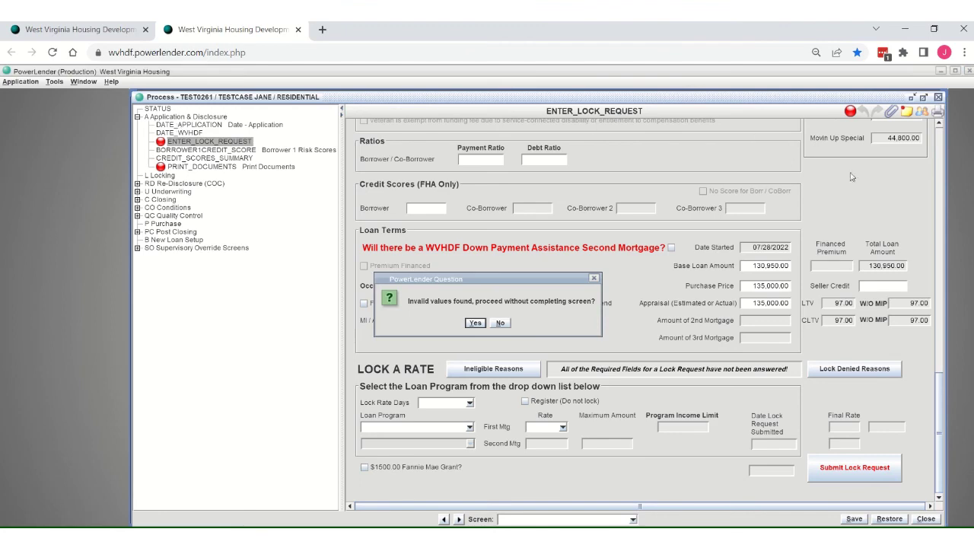
left_click(472, 322)
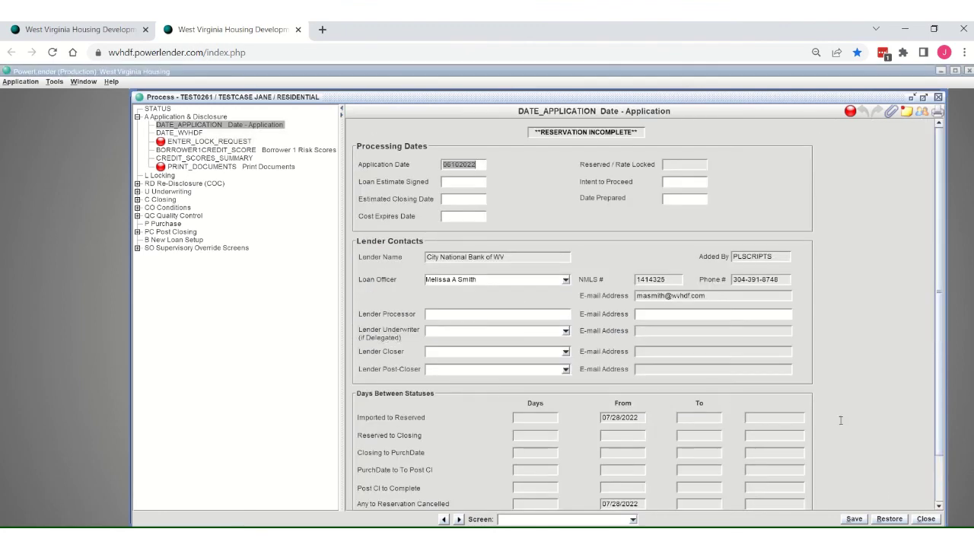
left_click(926, 519)
left_click(926, 518)
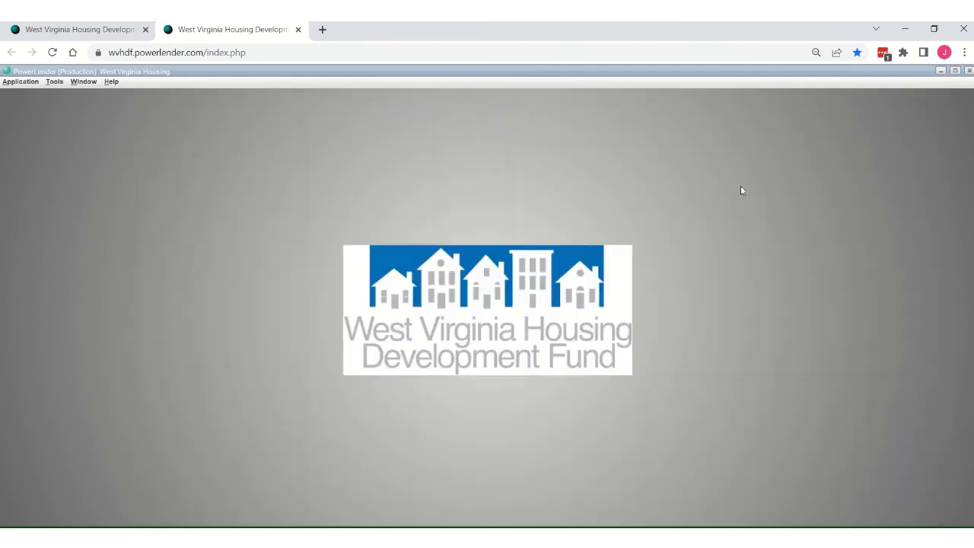